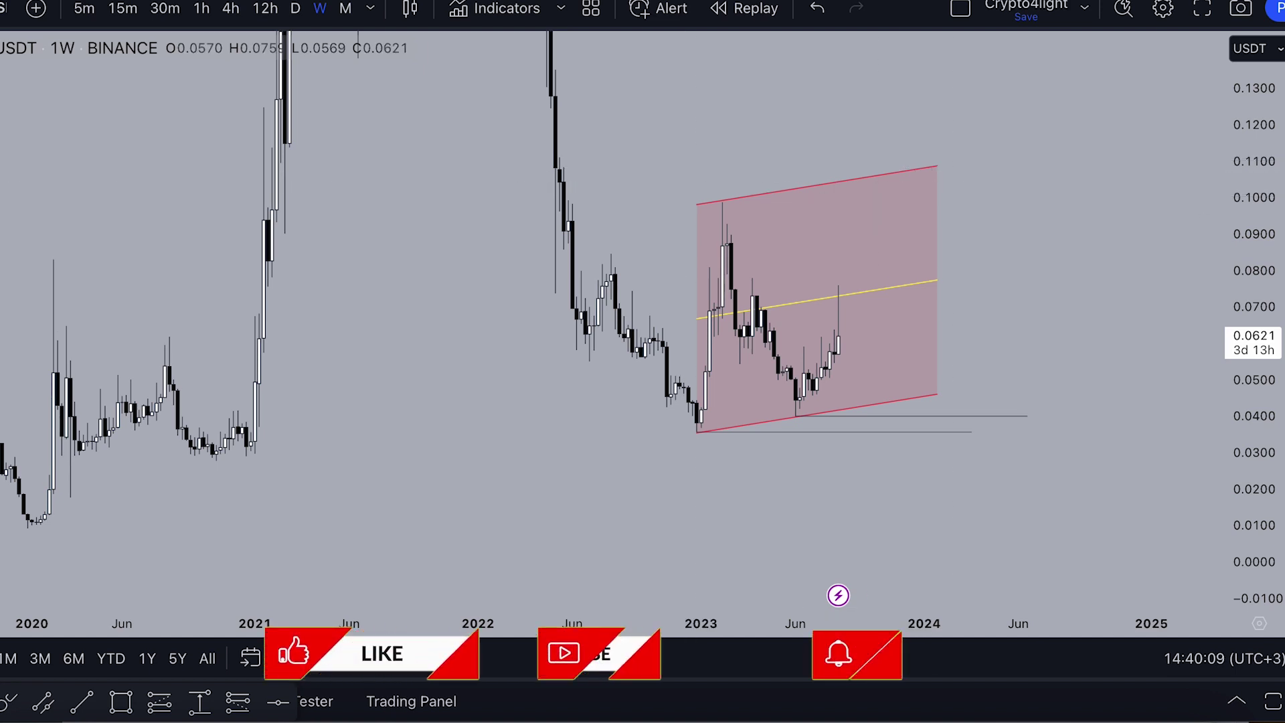
Step: Draw a horizontal trend line from the February 2023 wick high at 0.0987, extending well past the red channel's end
{"action": "left_click_drag", "start_coordinate": [1272, 462], "coordinate": [1272, 358]}
{"action": "left_click_drag", "start_coordinate": [1075, 408], "coordinate": [1004, 250]}
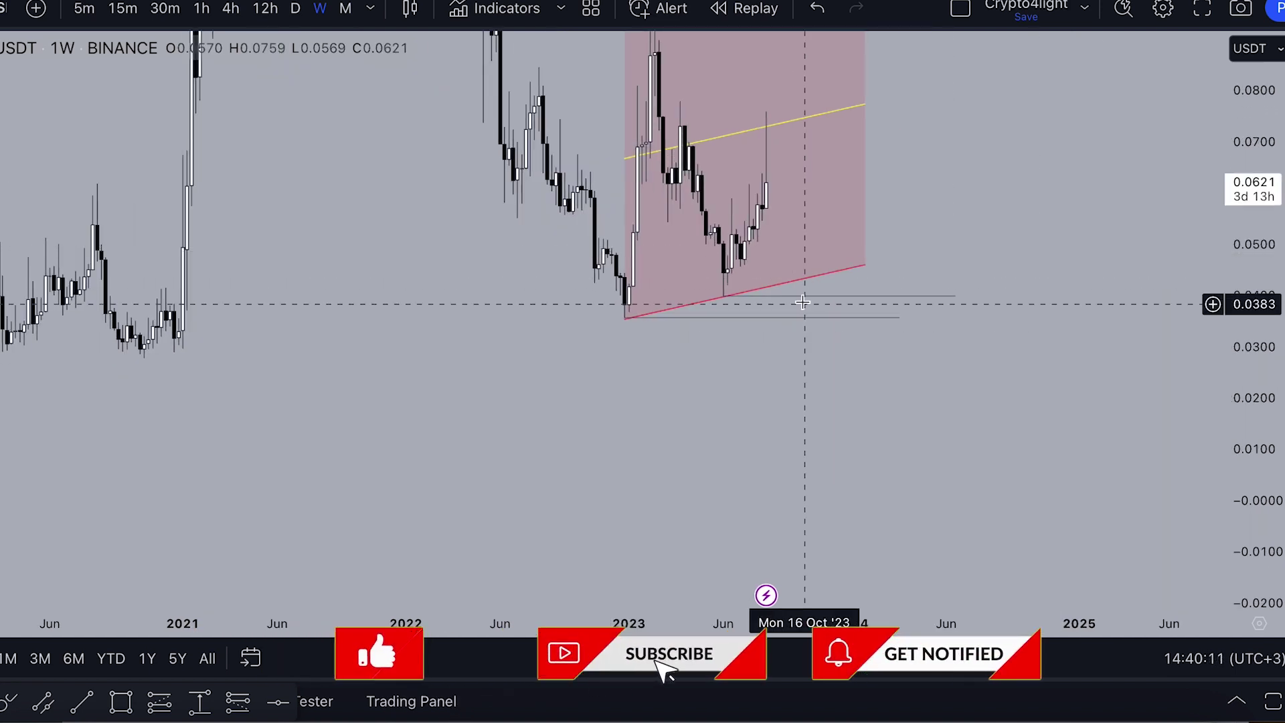
{"action": "left_click_drag", "start_coordinate": [957, 115], "coordinate": [905, 267]}
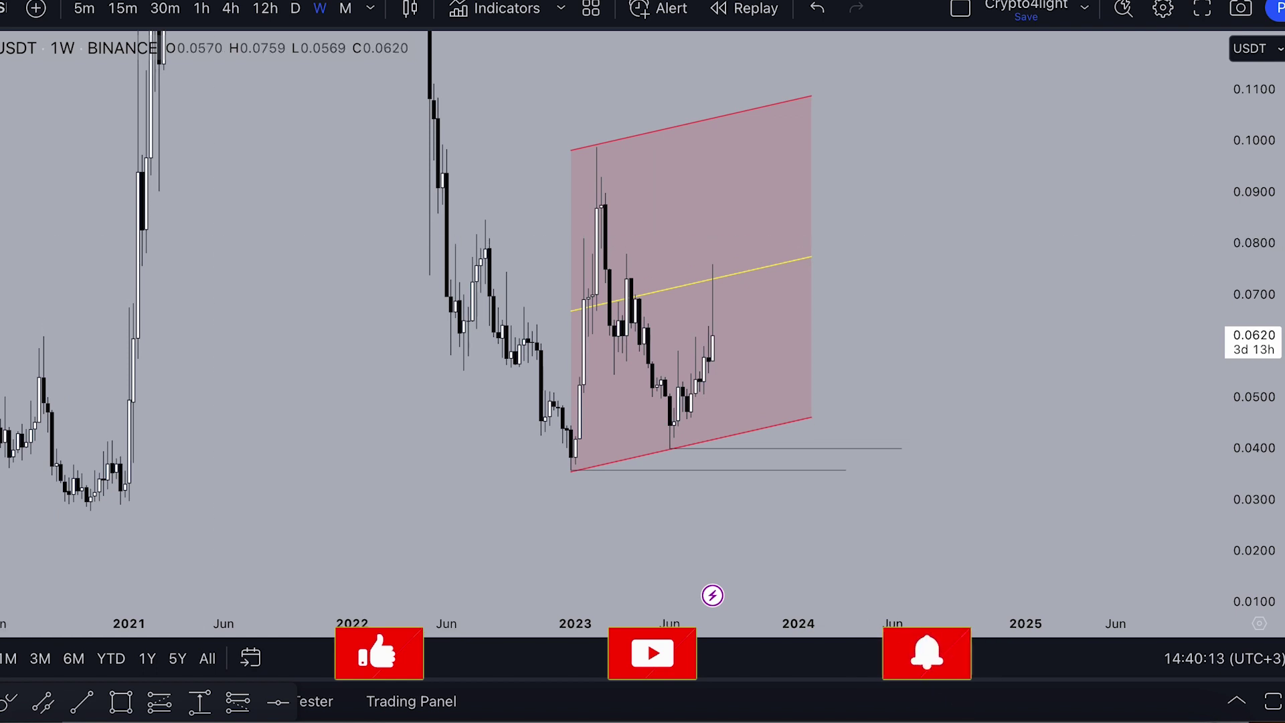
{"action": "key", "text": "alt+t"}
{"action": "left_click", "coordinate": [596, 147]}
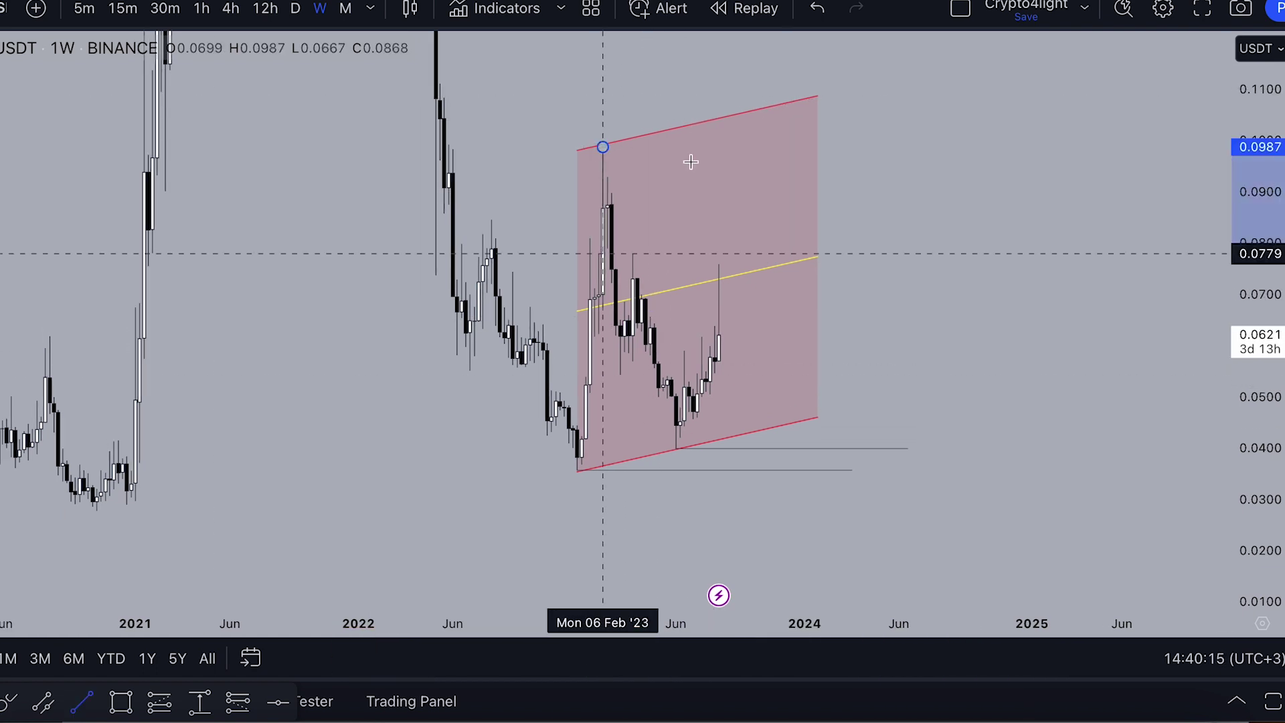
{"action": "left_click", "coordinate": [963, 146]}
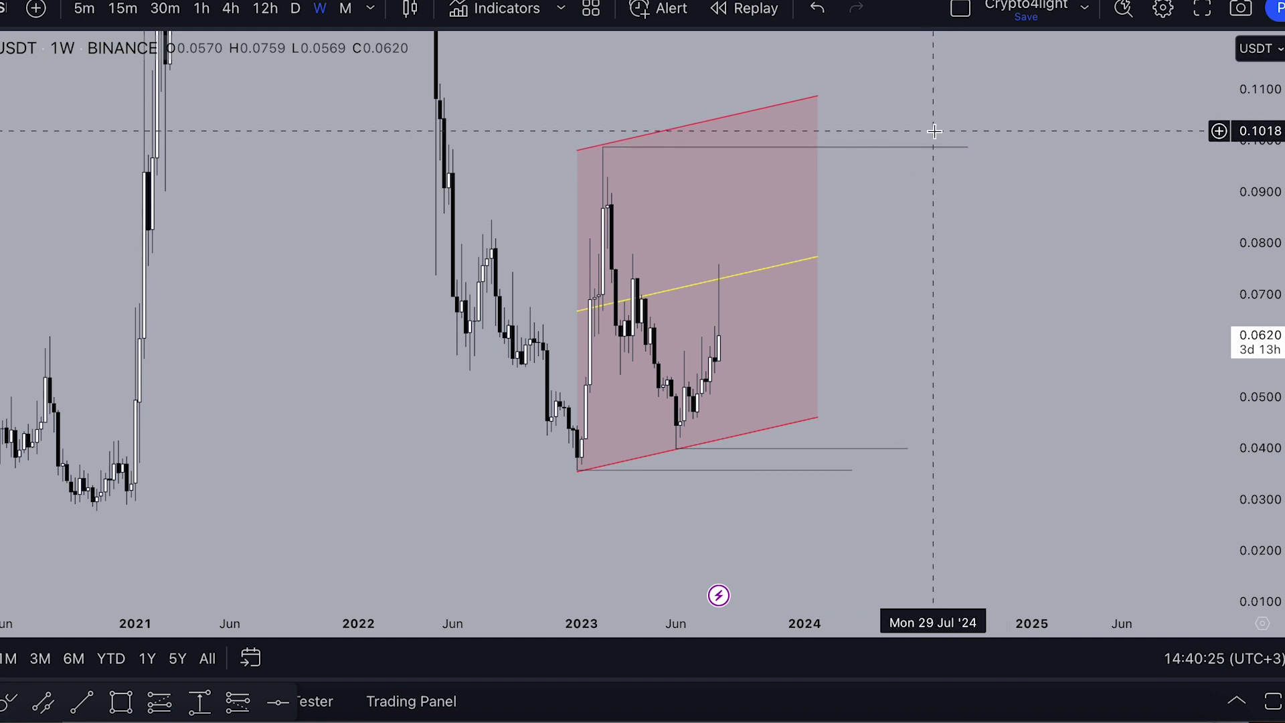
Step: Draw a horizontal trend line from the November 2020 low at 0.0277 across to about June 2024
{"action": "left_click_drag", "start_coordinate": [1020, 308], "coordinate": [1017, 278]}
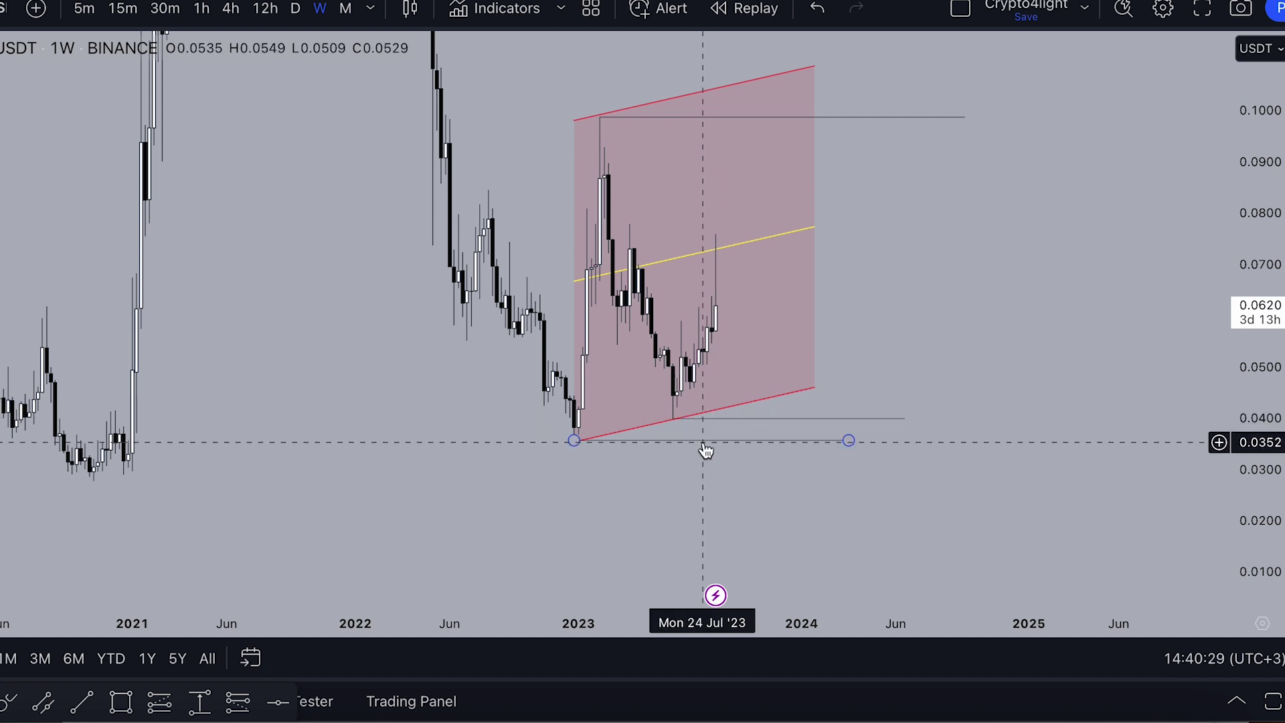
{"action": "left_click_drag", "start_coordinate": [547, 478], "coordinate": [783, 400]}
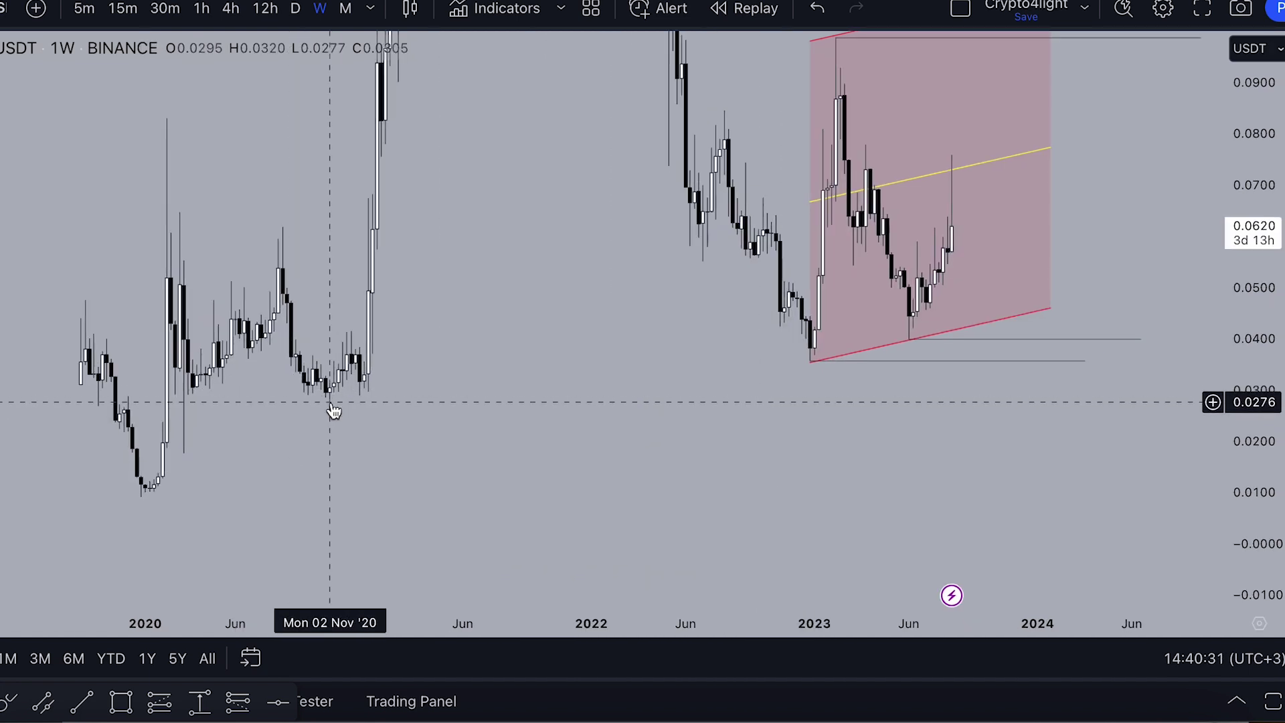
{"action": "key", "text": "alt+t"}
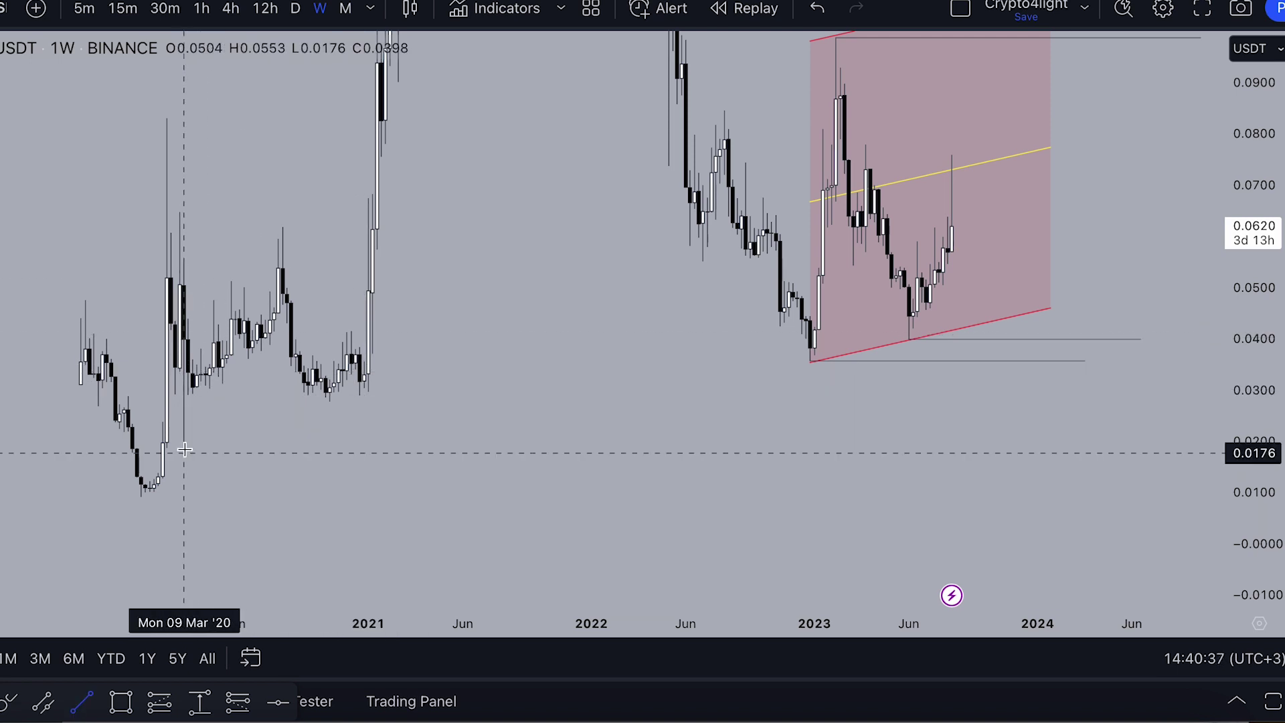
{"action": "left_click", "coordinate": [329, 400]}
{"action": "left_click", "coordinate": [1131, 400]}
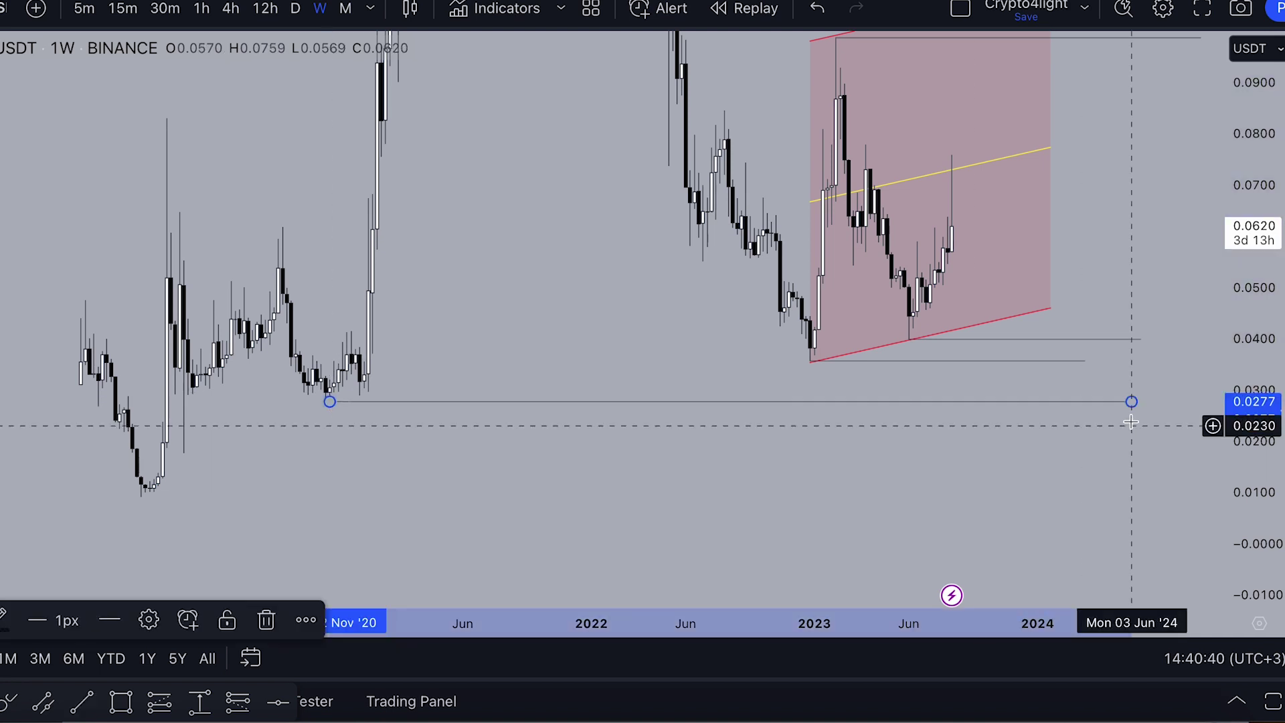
{"action": "left_click", "coordinate": [334, 401]}
{"action": "left_click", "coordinate": [445, 386]}
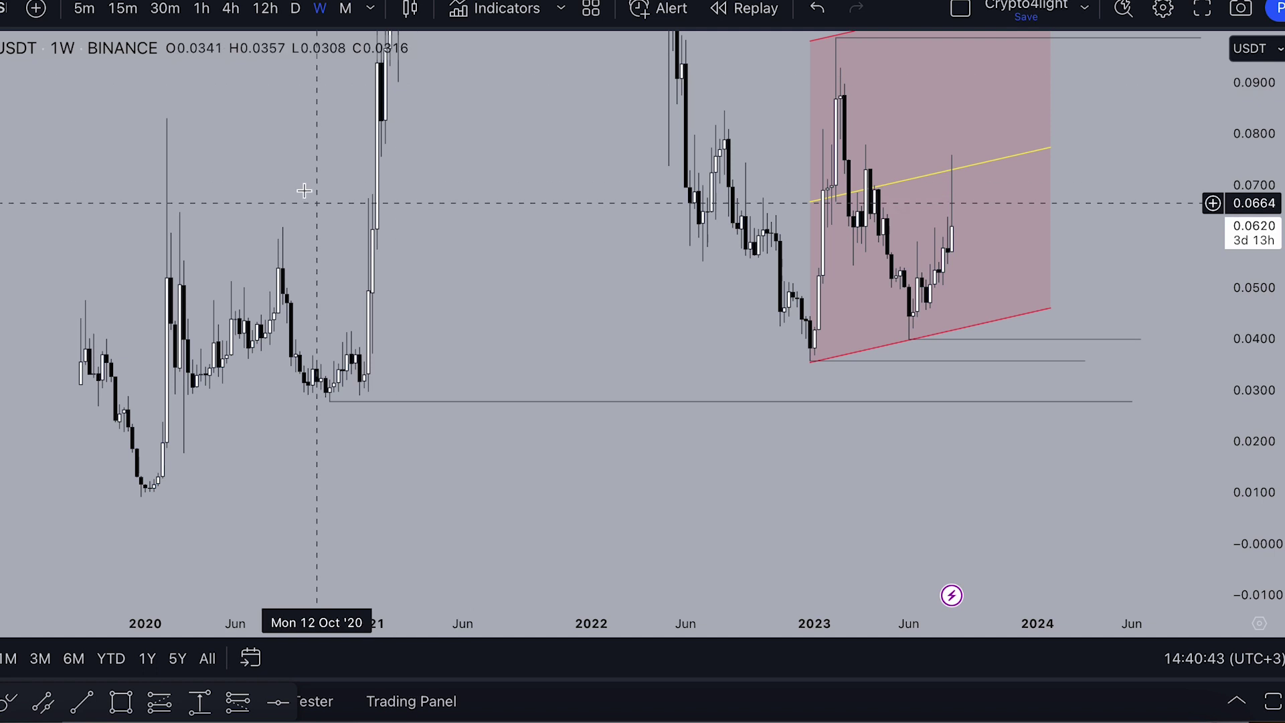
Step: Switch the chart to the daily timeframe and frame the 2023 price channel
{"action": "scroll", "coordinate": [301, 192], "scroll_direction": "up", "scroll_amount": 2}
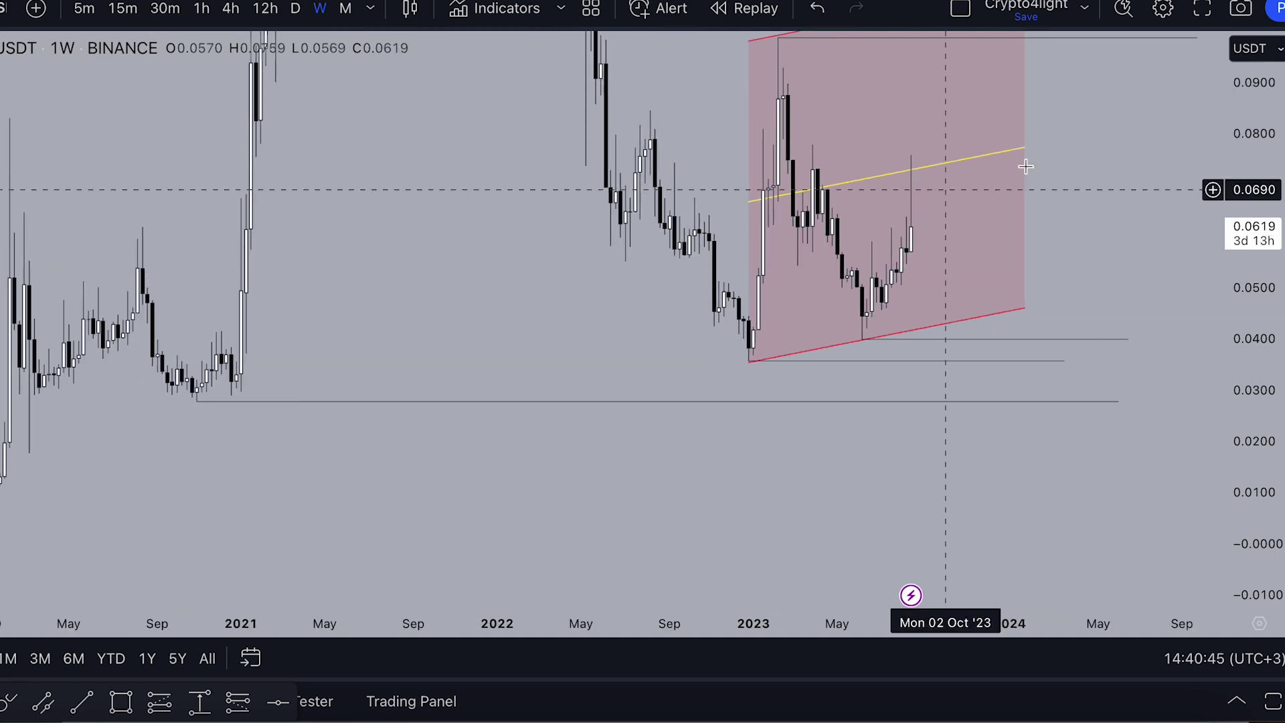
{"action": "left_click_drag", "start_coordinate": [1097, 174], "coordinate": [978, 215]}
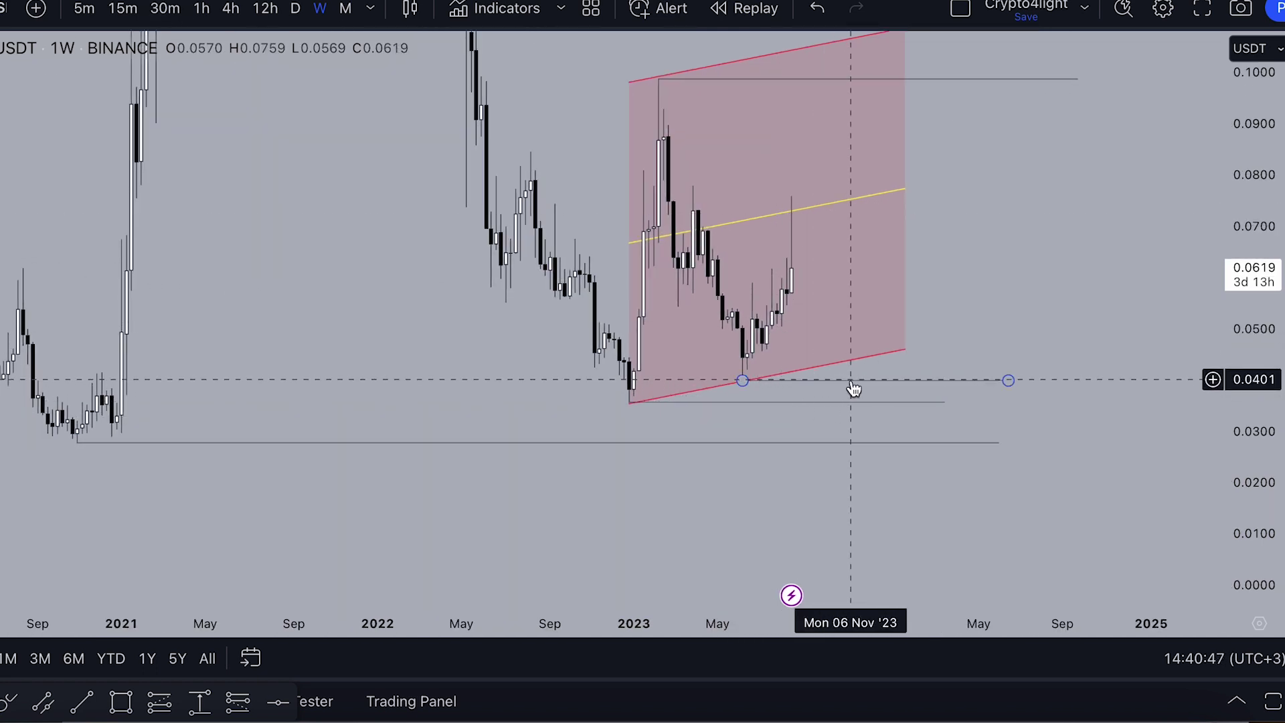
{"action": "left_click", "coordinate": [297, 9]}
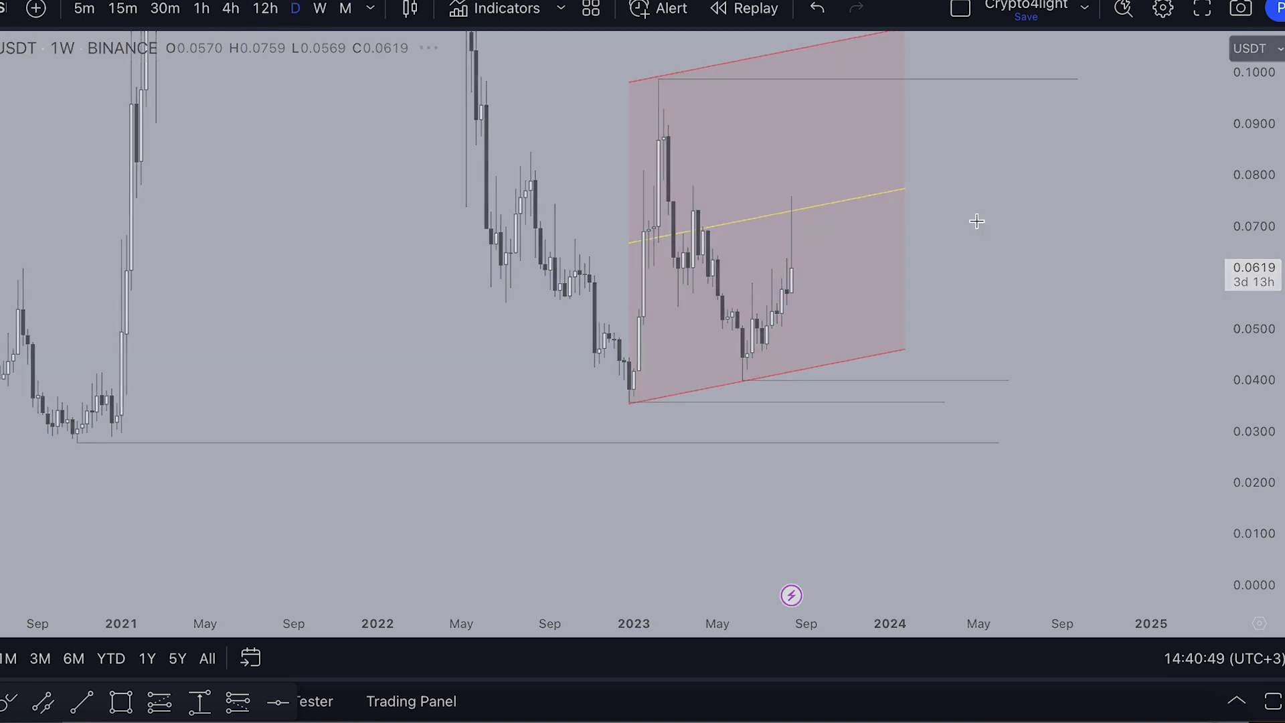
{"action": "scroll", "coordinate": [614, 172], "scroll_direction": "down", "scroll_amount": 5}
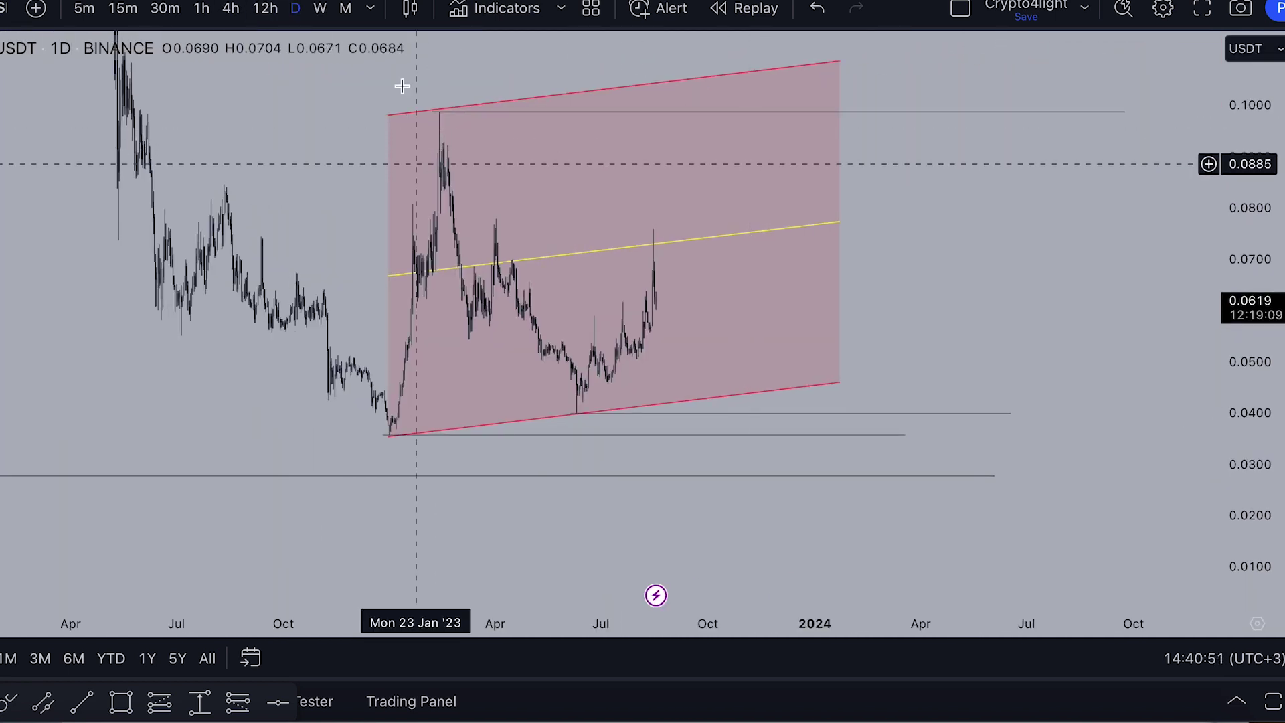
{"action": "left_click_drag", "start_coordinate": [916, 223], "coordinate": [1085, 255]}
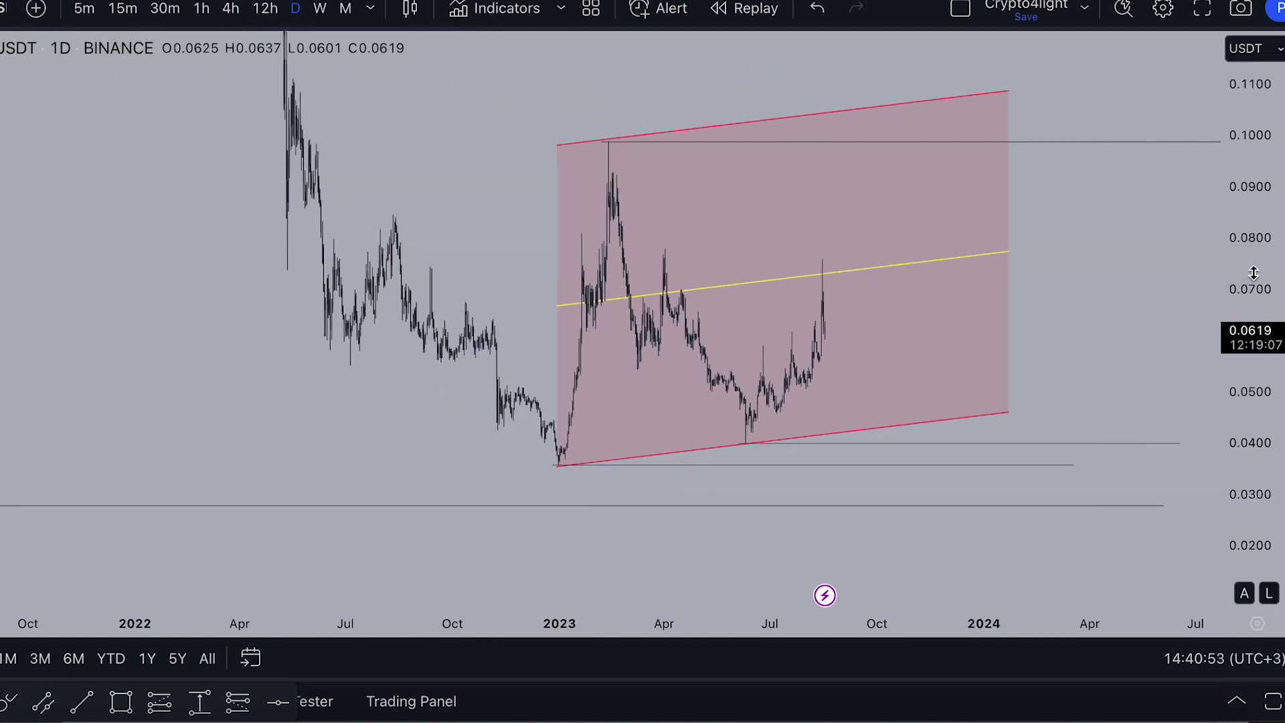
{"action": "left_click_drag", "start_coordinate": [1253, 273], "coordinate": [1254, 310]}
{"action": "scroll", "coordinate": [1064, 264], "scroll_direction": "up", "scroll_amount": 3}
{"action": "left_click_drag", "start_coordinate": [1050, 264], "coordinate": [990, 271]}
{"action": "scroll", "coordinate": [1078, 219], "scroll_direction": "up", "scroll_amount": 2}
{"action": "scroll", "coordinate": [1078, 219], "scroll_direction": "down", "scroll_amount": 2}
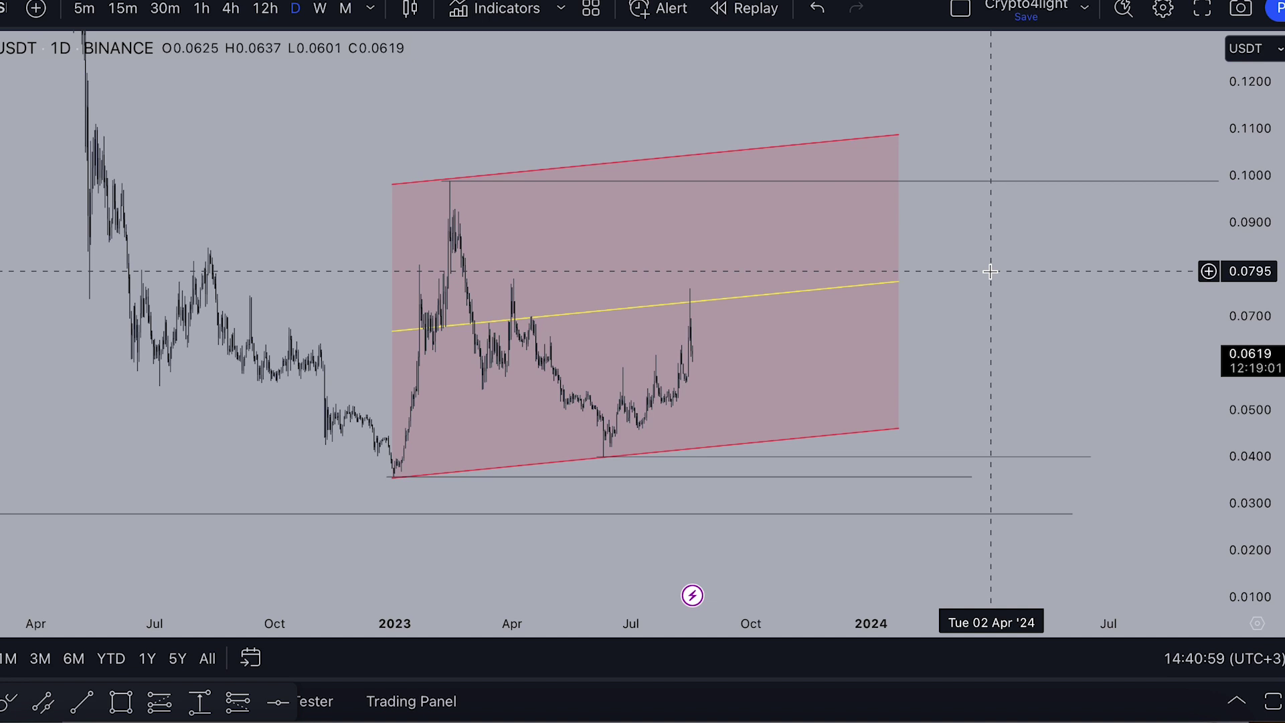
Step: Lower the red channel's upper edge slightly towards the February 2023 high
{"action": "left_click", "coordinate": [642, 161]}
{"action": "left_click_drag", "start_coordinate": [643, 159], "coordinate": [647, 163]}
{"action": "left_click", "coordinate": [697, 106]}
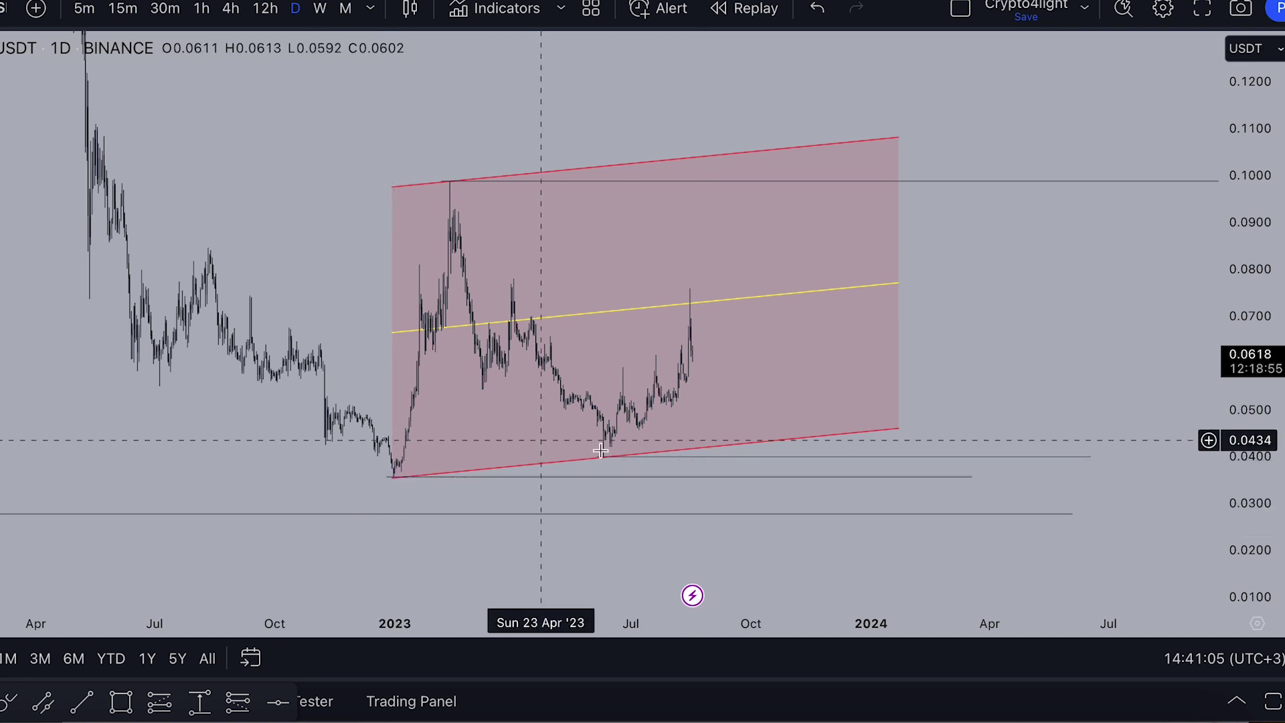
Step: Draw a green and red range from the May 2022 high at 0.1114 down to the January 2023 low, ending 21 October 2024
{"action": "left_click", "coordinate": [697, 303]}
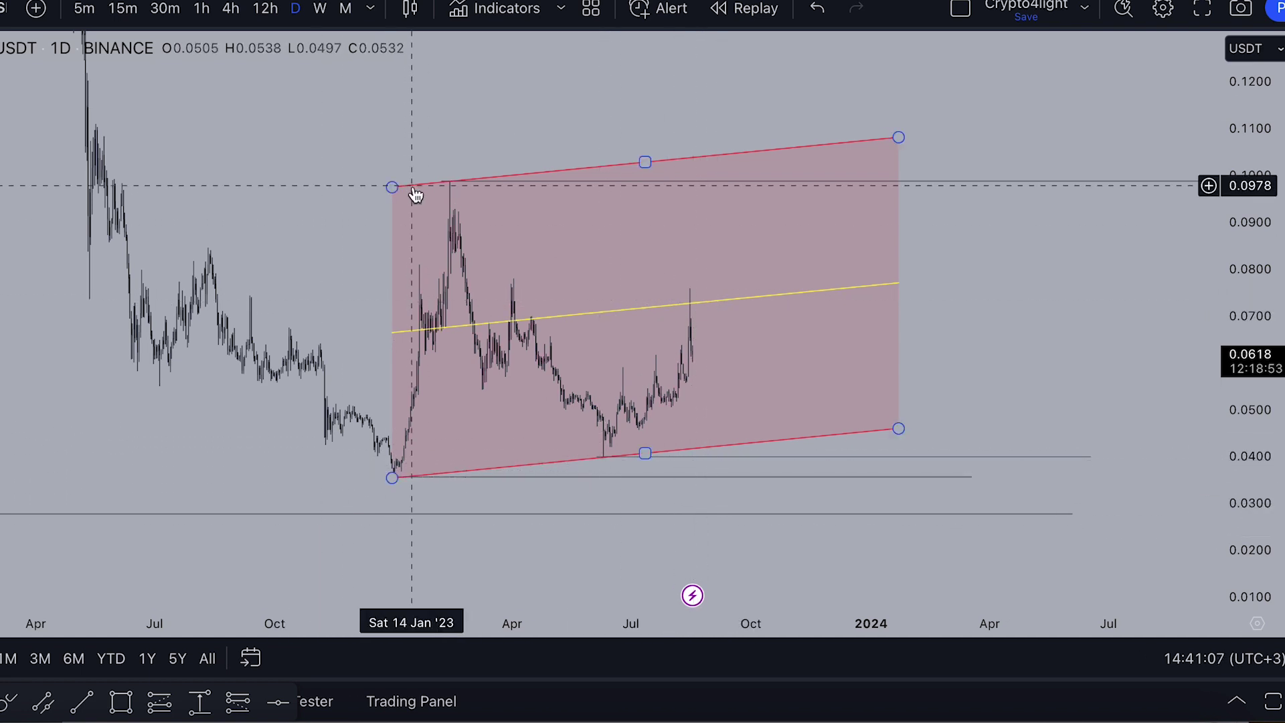
{"action": "scroll", "coordinate": [448, 183], "scroll_direction": "down", "scroll_amount": 3}
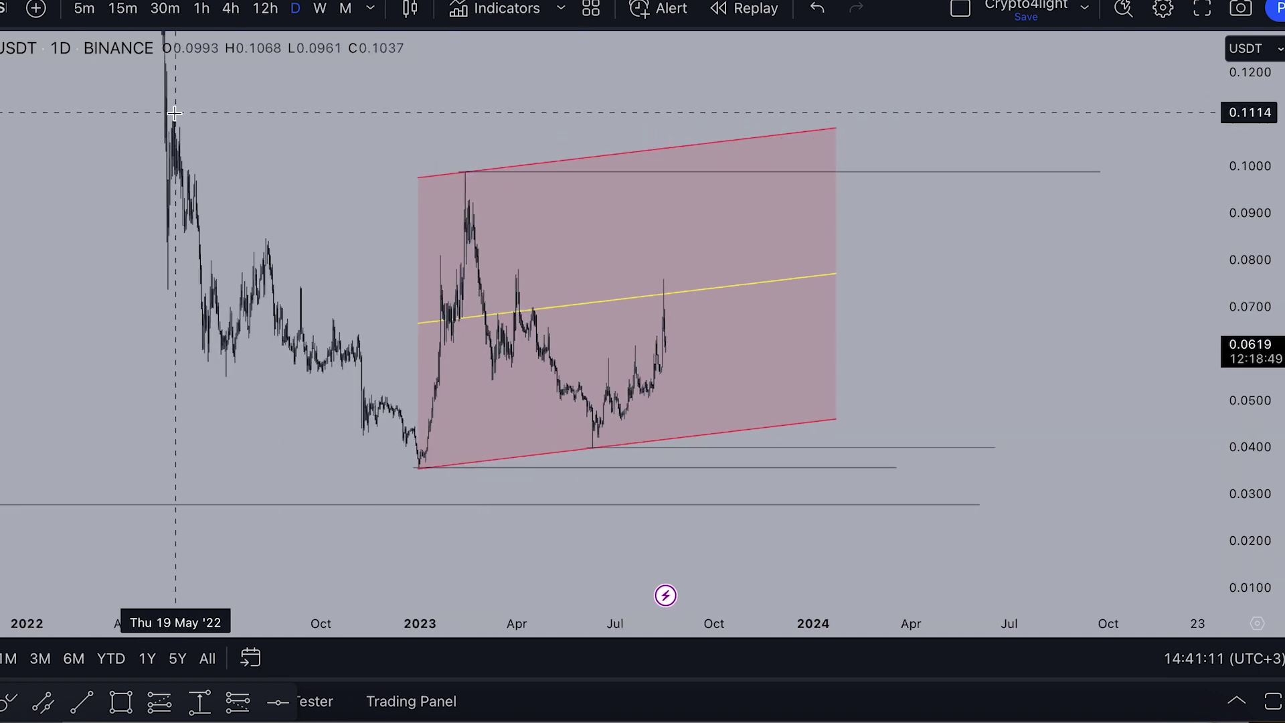
{"action": "mouse_move", "coordinate": [172, 112]}
{"action": "left_mouse_down"}
{"action": "mouse_move", "coordinate": [410, 250]}
{"action": "mouse_move", "coordinate": [1129, 469]}
{"action": "left_mouse_up"}
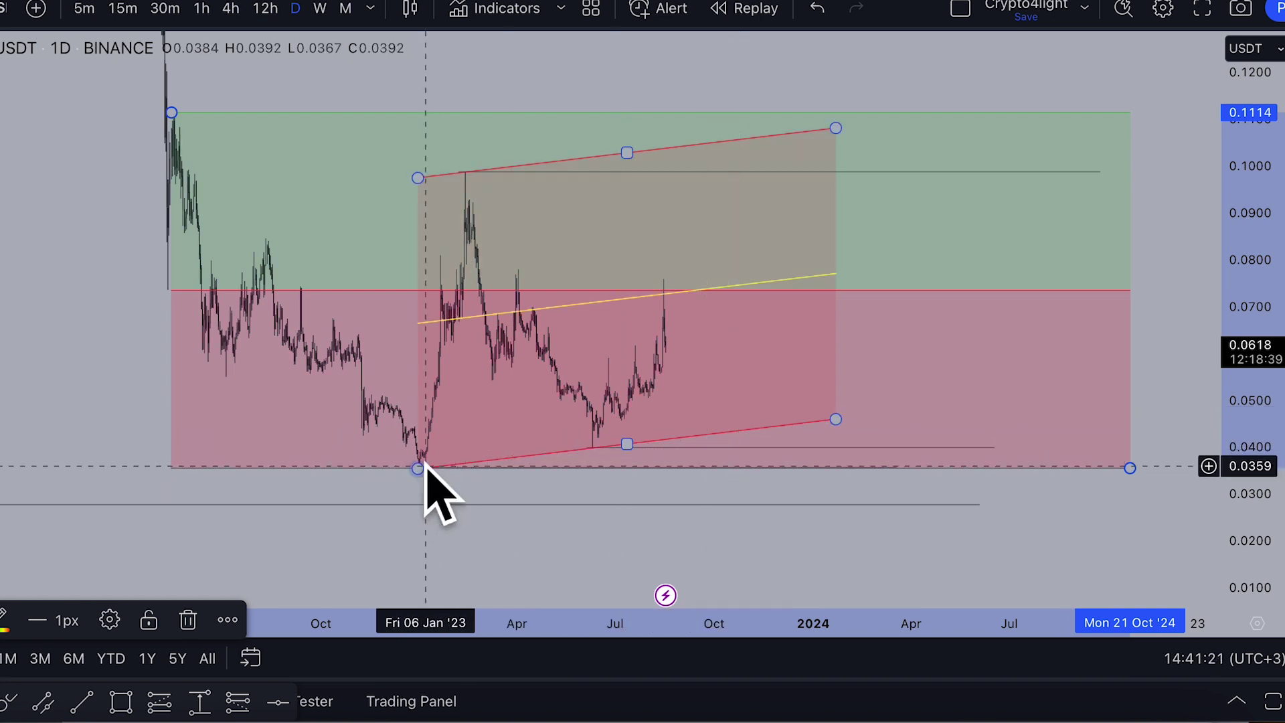
Step: Delete the red parallel channel, keeping the green and red range on the chart
{"action": "left_click_drag", "start_coordinate": [1187, 378], "coordinate": [1145, 338]}
{"action": "scroll", "coordinate": [1078, 330], "scroll_direction": "up", "scroll_amount": 1}
{"action": "scroll", "coordinate": [937, 214], "scroll_direction": "down", "scroll_amount": 1}
{"action": "left_click", "coordinate": [710, 102]}
{"action": "key", "text": "Delete"}
{"action": "left_click_drag", "start_coordinate": [643, 60], "coordinate": [638, 73]}
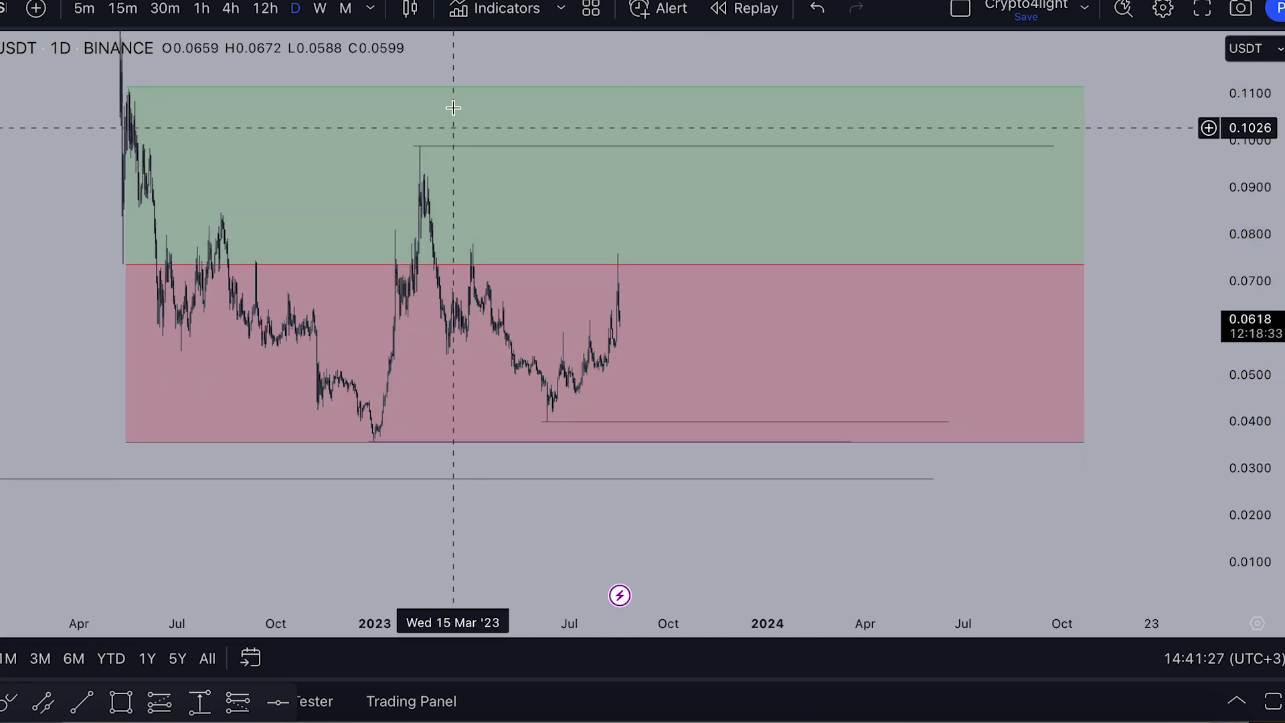
Step: Move the range's upper anchor to the February 2023 high at 0.0989 and set its start to 16 December 2022
{"action": "left_click", "coordinate": [123, 87]}
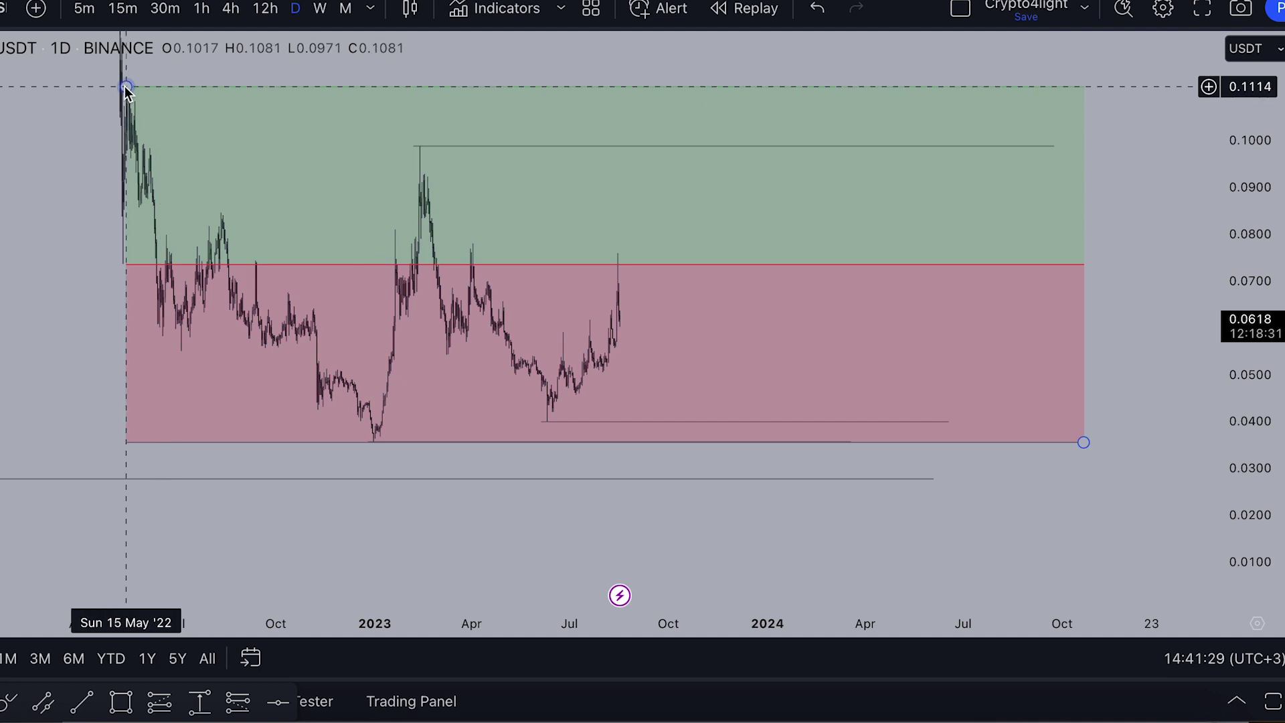
{"action": "left_click_drag", "start_coordinate": [129, 95], "coordinate": [395, 146]}
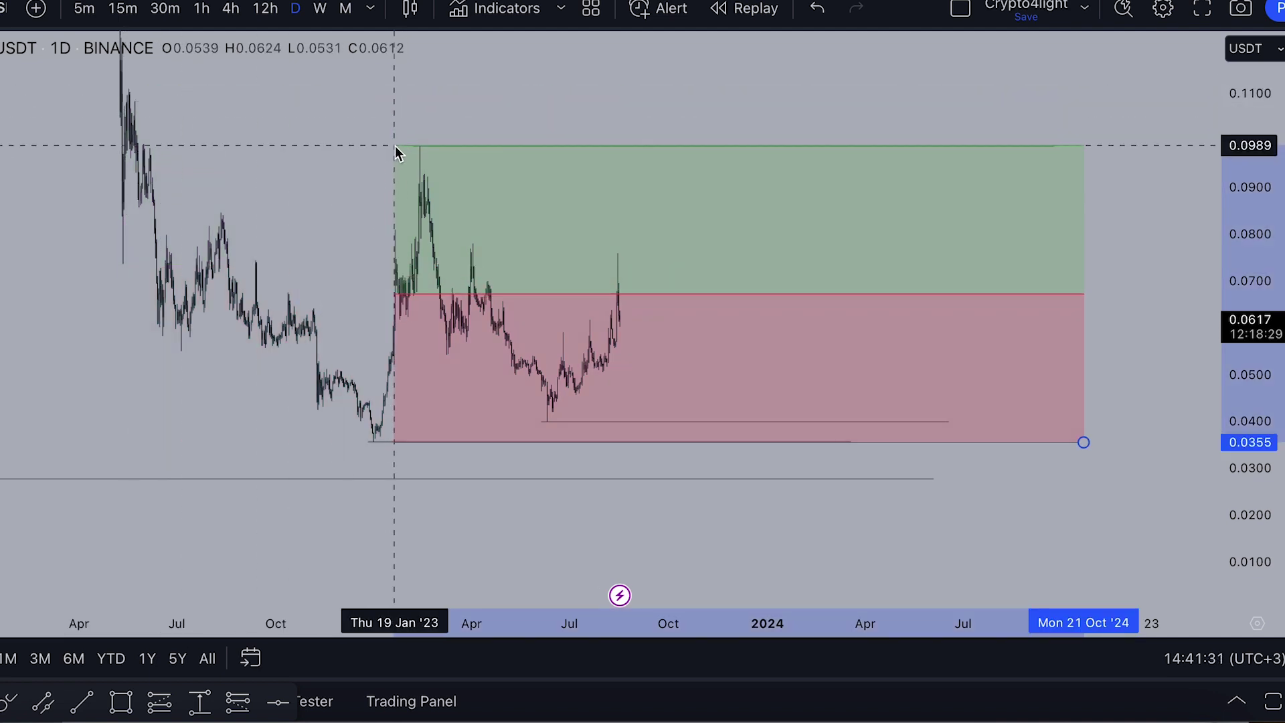
{"action": "left_click", "coordinate": [560, 123]}
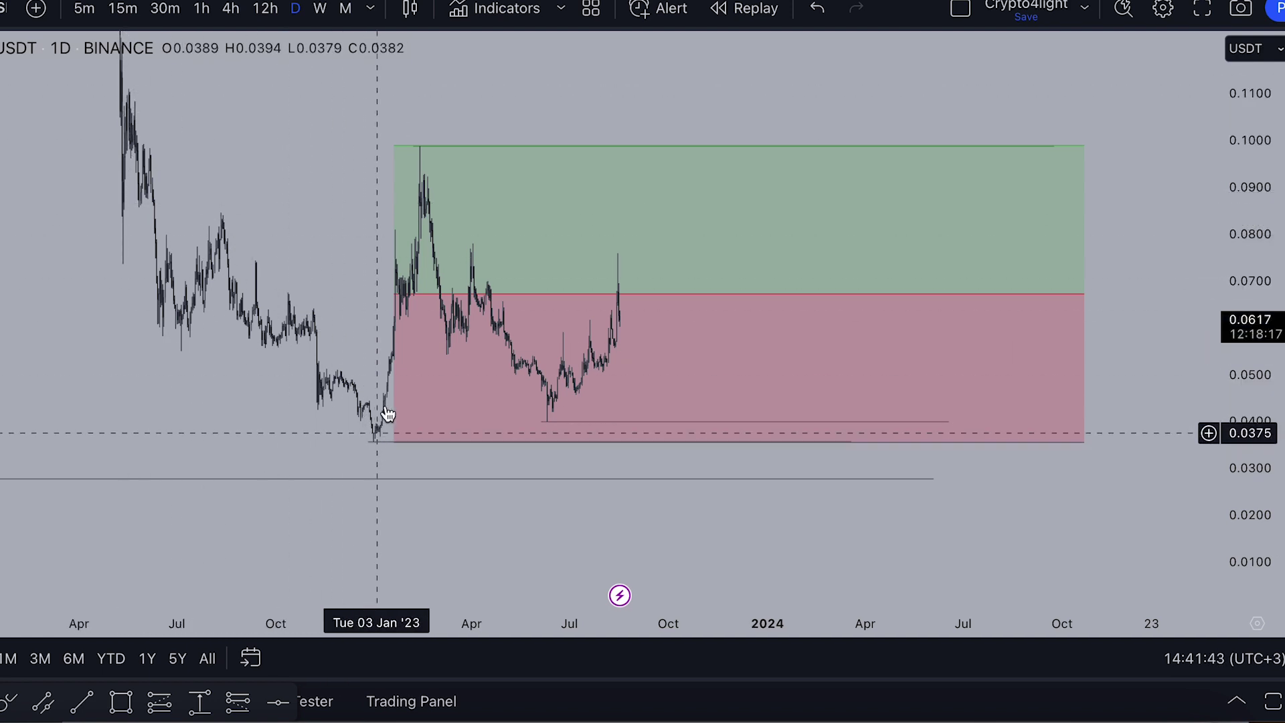
{"action": "scroll", "coordinate": [400, 177], "scroll_direction": "up", "scroll_amount": 1}
{"action": "scroll", "coordinate": [400, 177], "scroll_direction": "up", "scroll_amount": 1}
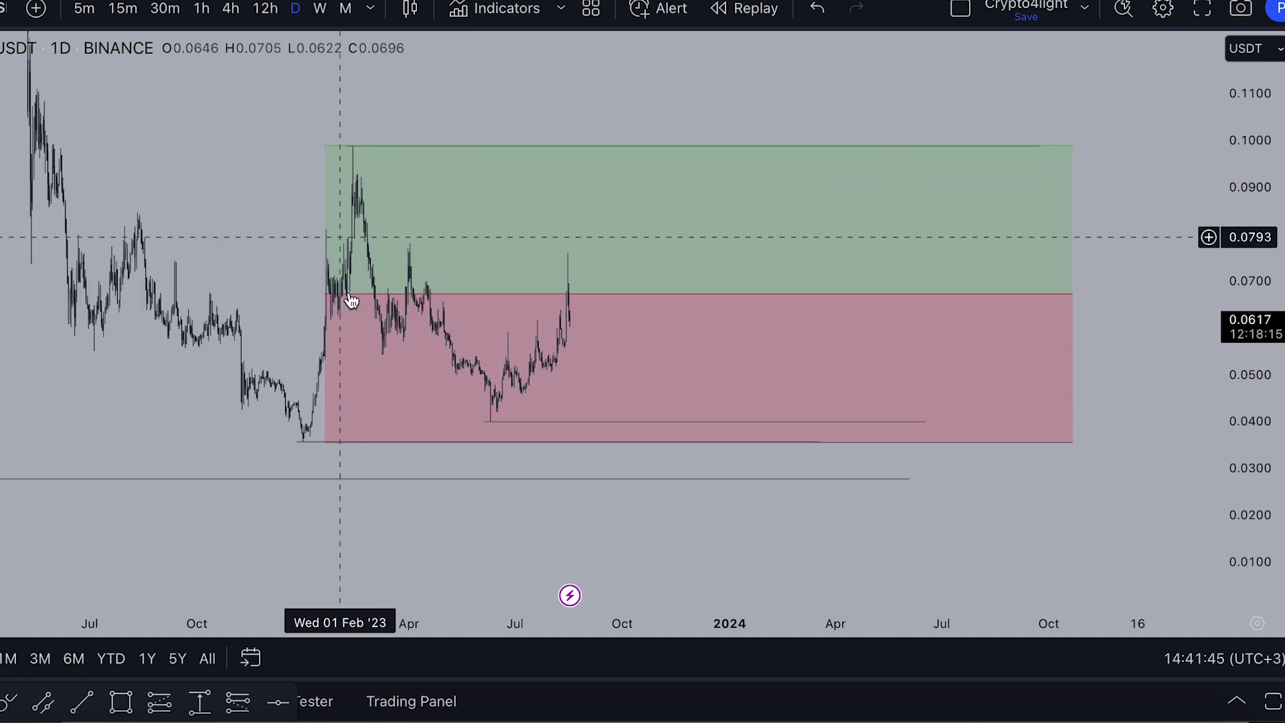
{"action": "left_click_drag", "start_coordinate": [326, 145], "coordinate": [285, 145]}
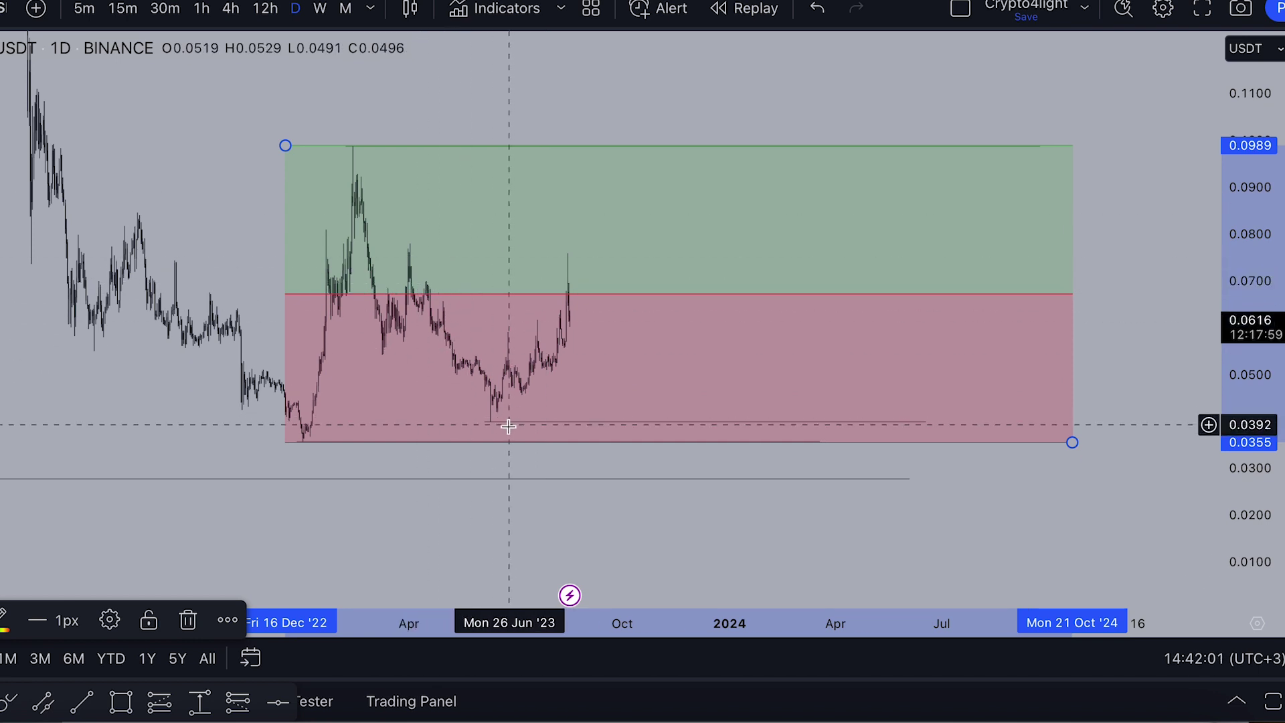
Step: Sketch a rising support curve under the June to August lows and a projected zigzag drop below the range with the brush
{"action": "scroll", "coordinate": [569, 342], "scroll_direction": "up", "scroll_amount": 10}
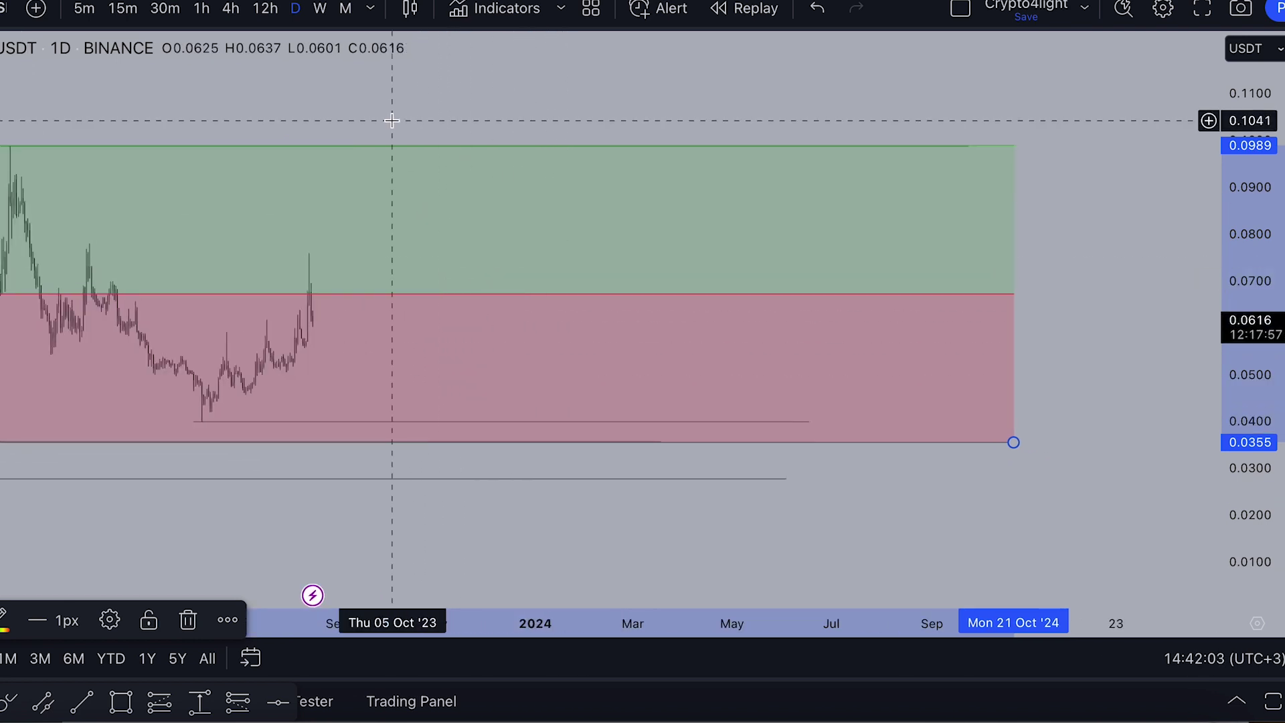
{"action": "scroll", "coordinate": [532, 132], "scroll_direction": "down", "scroll_amount": 5}
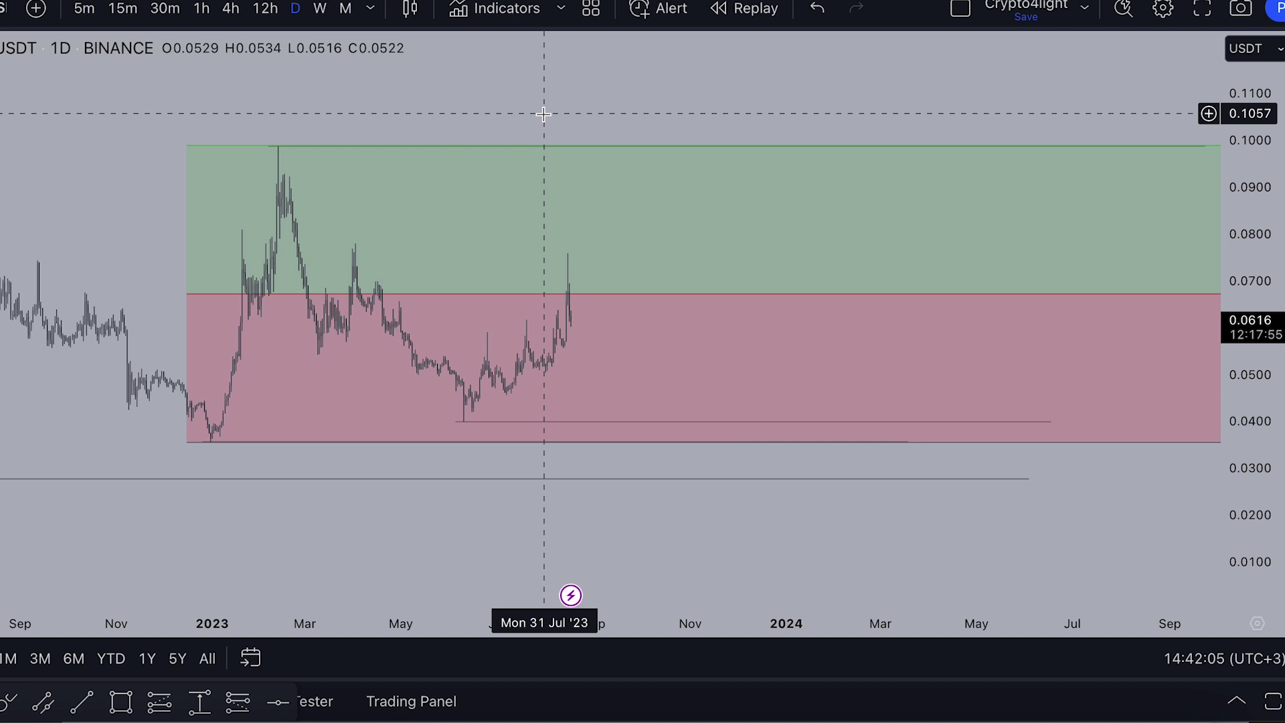
{"action": "scroll", "coordinate": [544, 114], "scroll_direction": "up", "scroll_amount": 6}
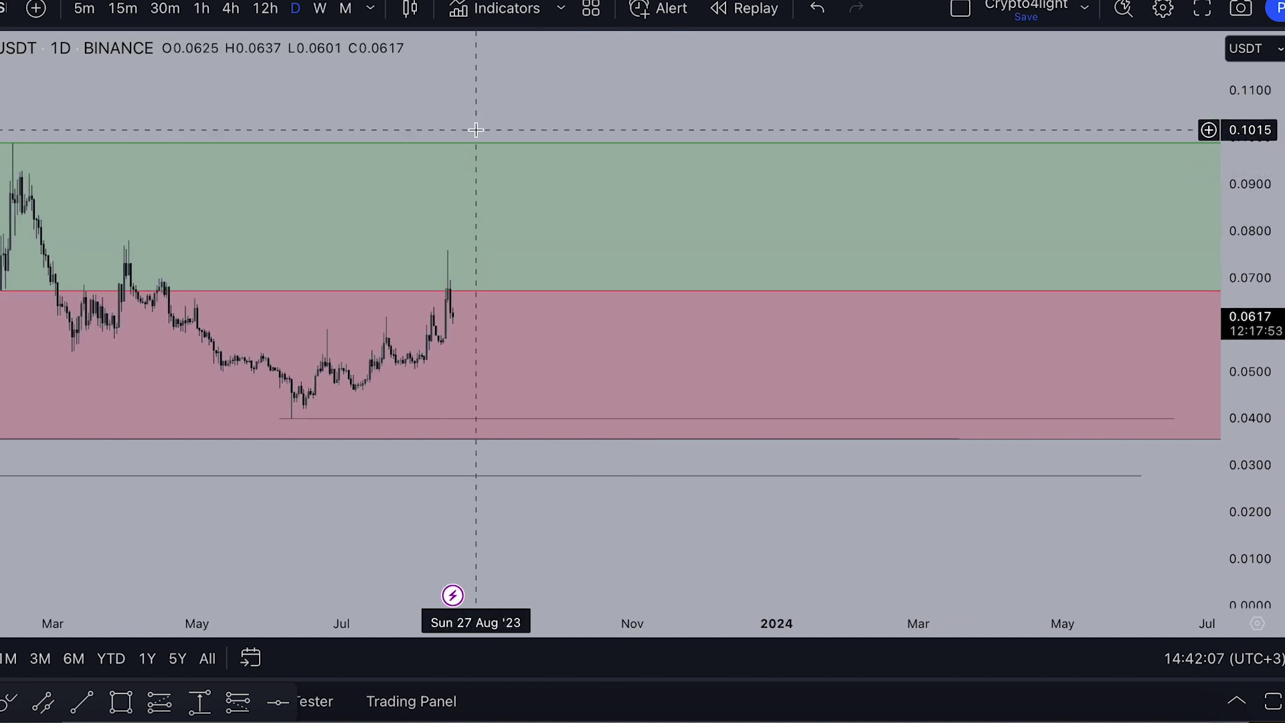
{"action": "left_click_drag", "start_coordinate": [501, 114], "coordinate": [579, 103]}
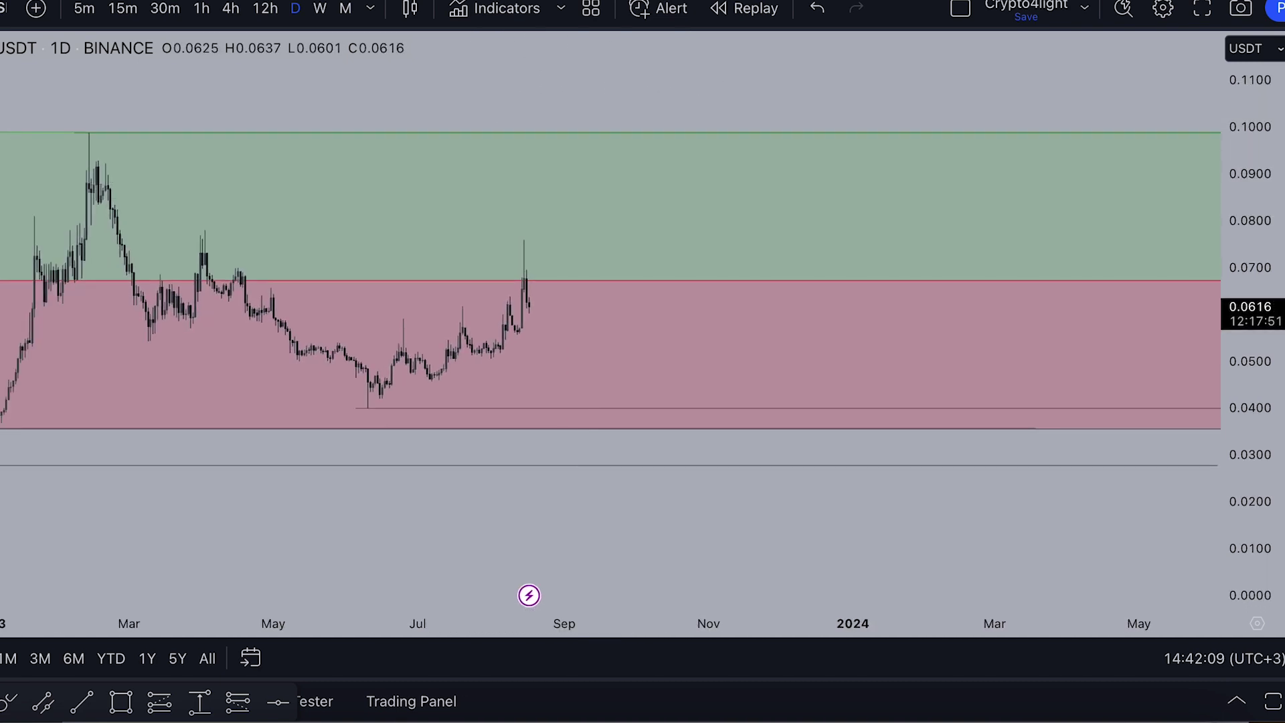
{"action": "left_click", "coordinate": [383, 399]}
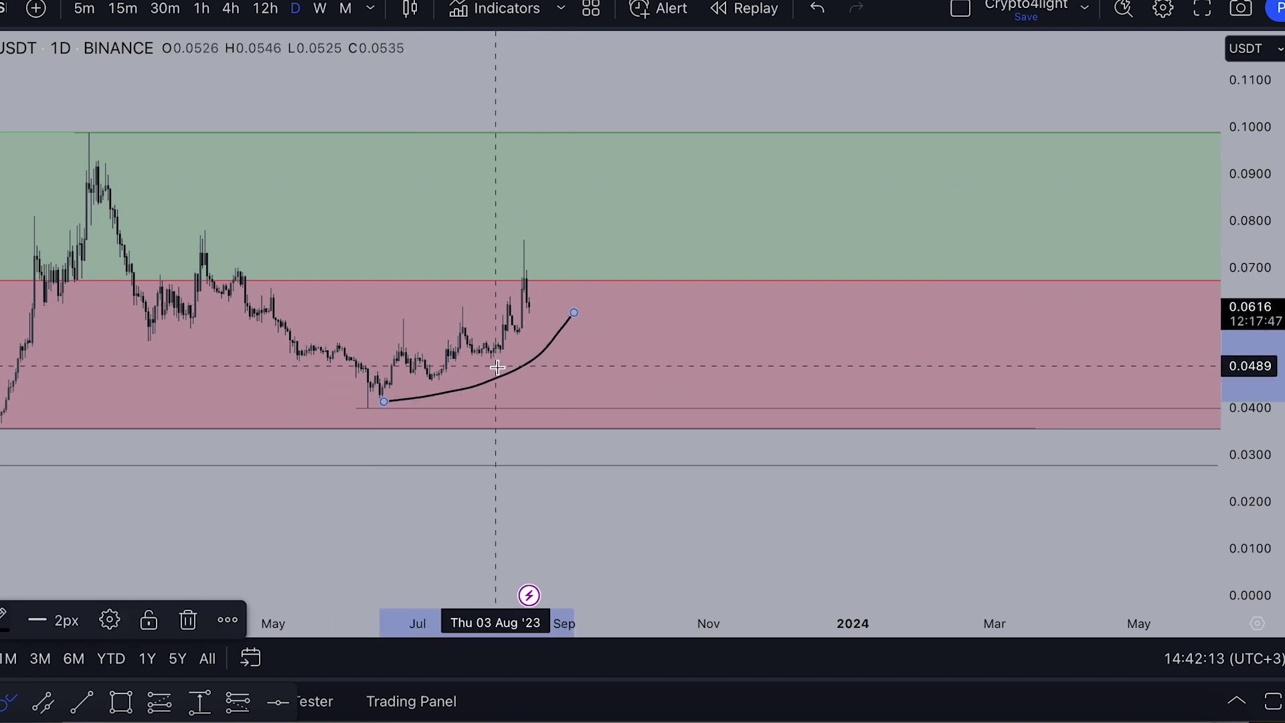
{"action": "left_click", "coordinate": [535, 323]}
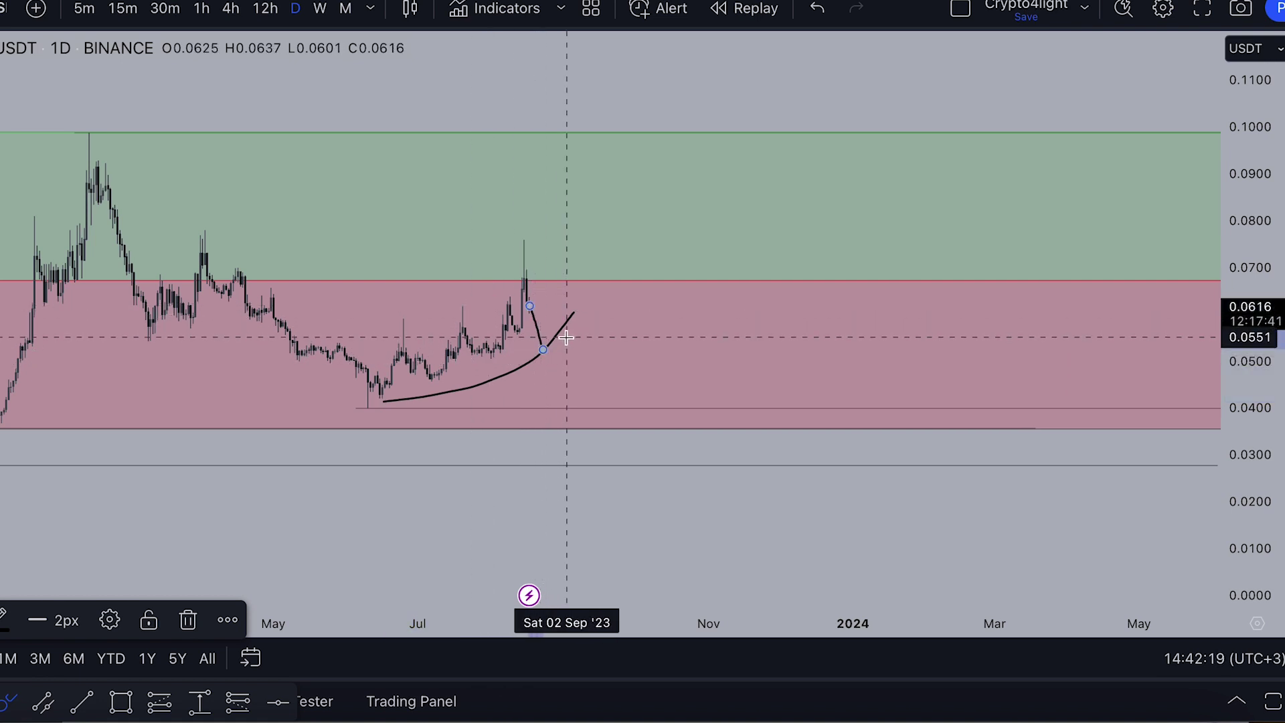
{"action": "mouse_move", "coordinate": [542, 344]}
{"action": "left_mouse_down"}
{"action": "mouse_move", "coordinate": [564, 407]}
{"action": "mouse_move", "coordinate": [583, 406]}
{"action": "mouse_move", "coordinate": [621, 329]}
{"action": "mouse_move", "coordinate": [655, 437]}
{"action": "mouse_move", "coordinate": [689, 438]}
{"action": "left_mouse_up"}
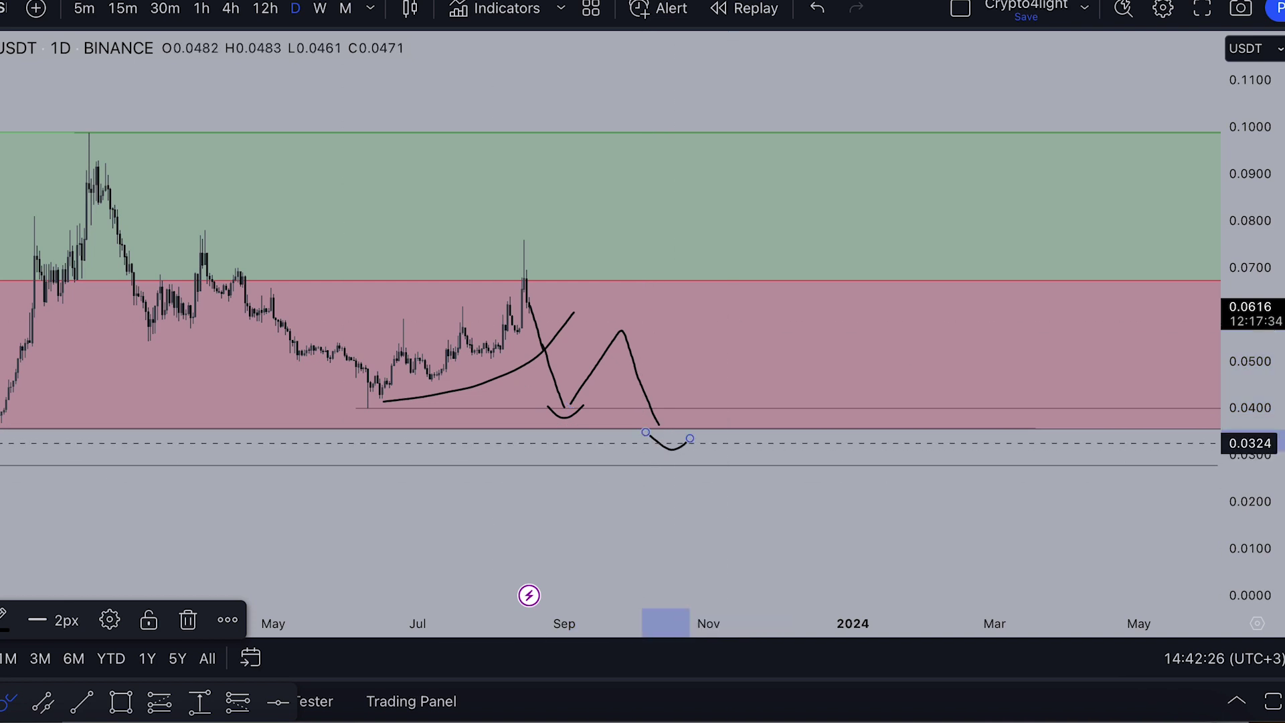
Step: Undo all the brush strokes of the support curve and projected price path
{"action": "left_click", "coordinate": [819, 9]}
{"action": "left_click", "coordinate": [819, 9]}
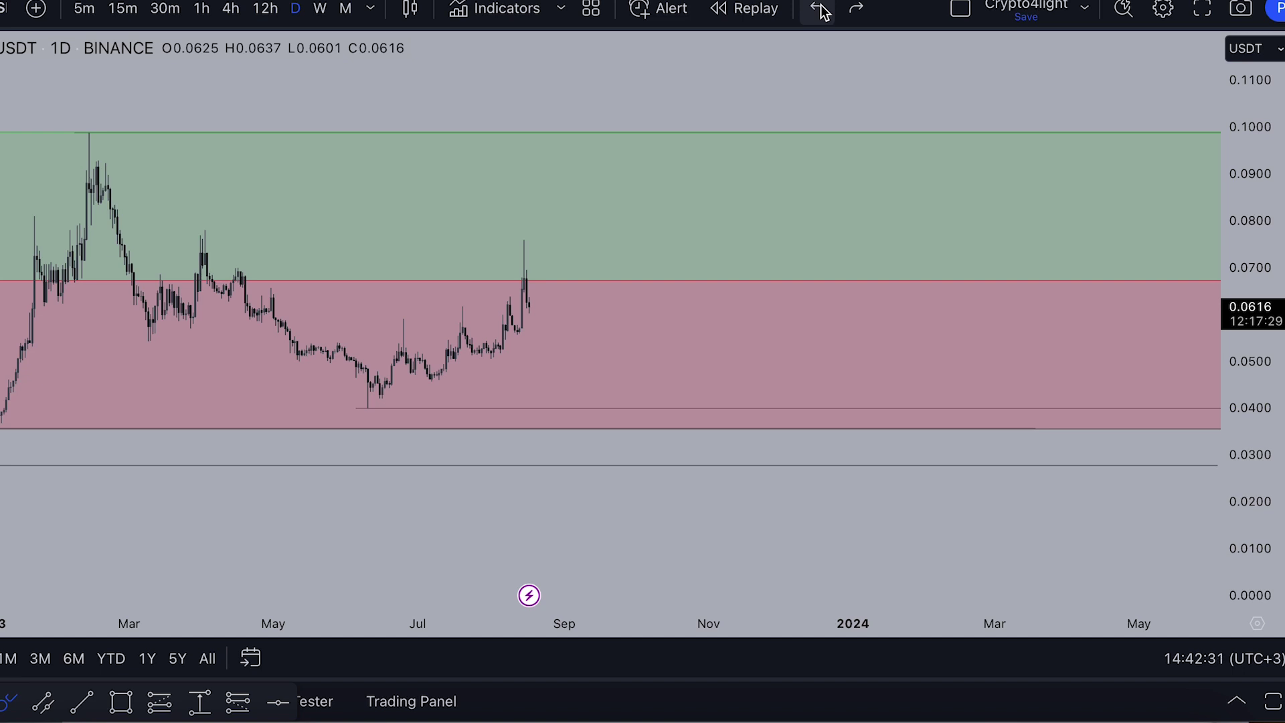
{"action": "scroll", "coordinate": [520, 94], "scroll_direction": "down", "scroll_amount": 3}
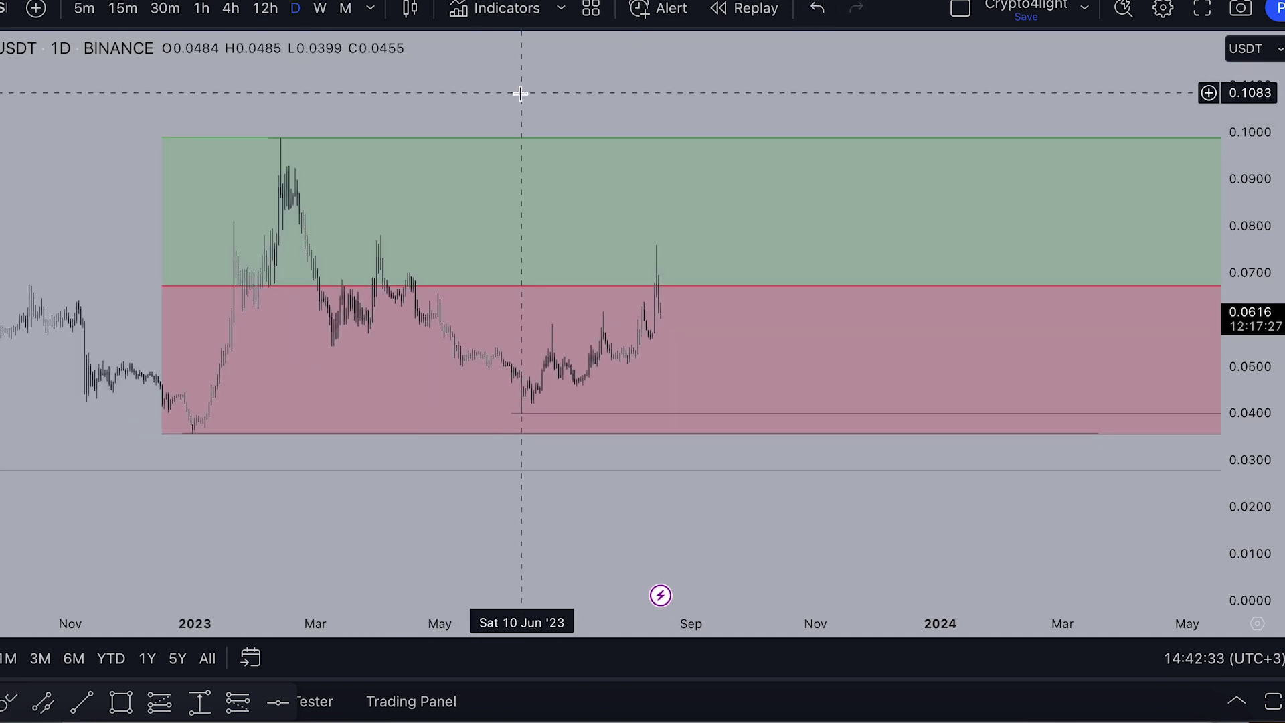
{"action": "scroll", "coordinate": [520, 94], "scroll_direction": "up", "scroll_amount": 3}
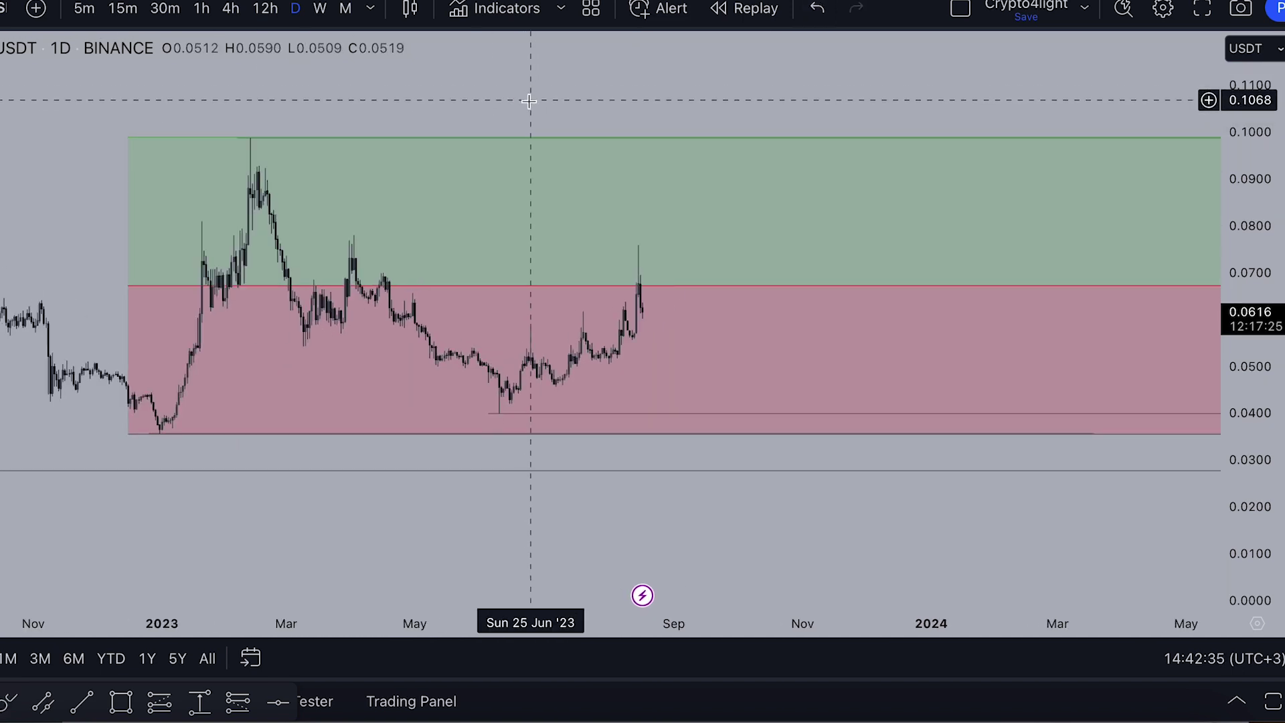
{"action": "scroll", "coordinate": [561, 109], "scroll_direction": "down", "scroll_amount": 2}
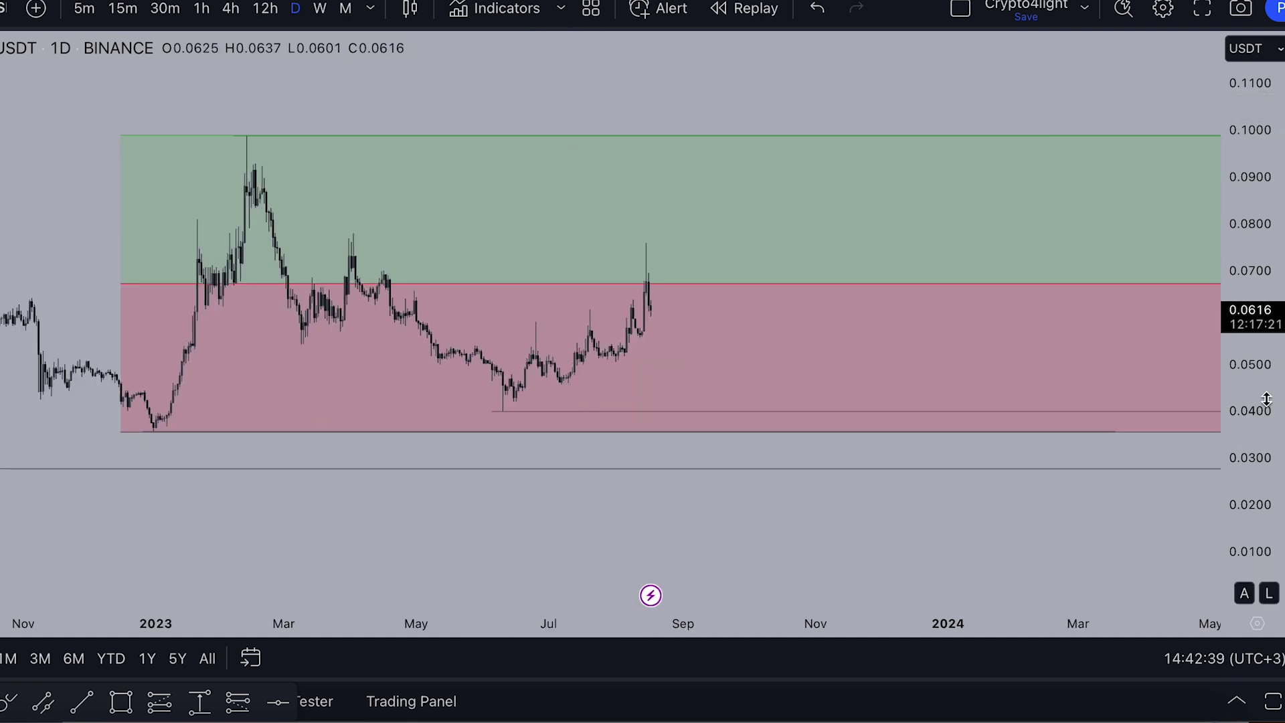
{"action": "left_click_drag", "start_coordinate": [1266, 399], "coordinate": [1261, 375]}
{"action": "left_click", "coordinate": [1282, 55]}
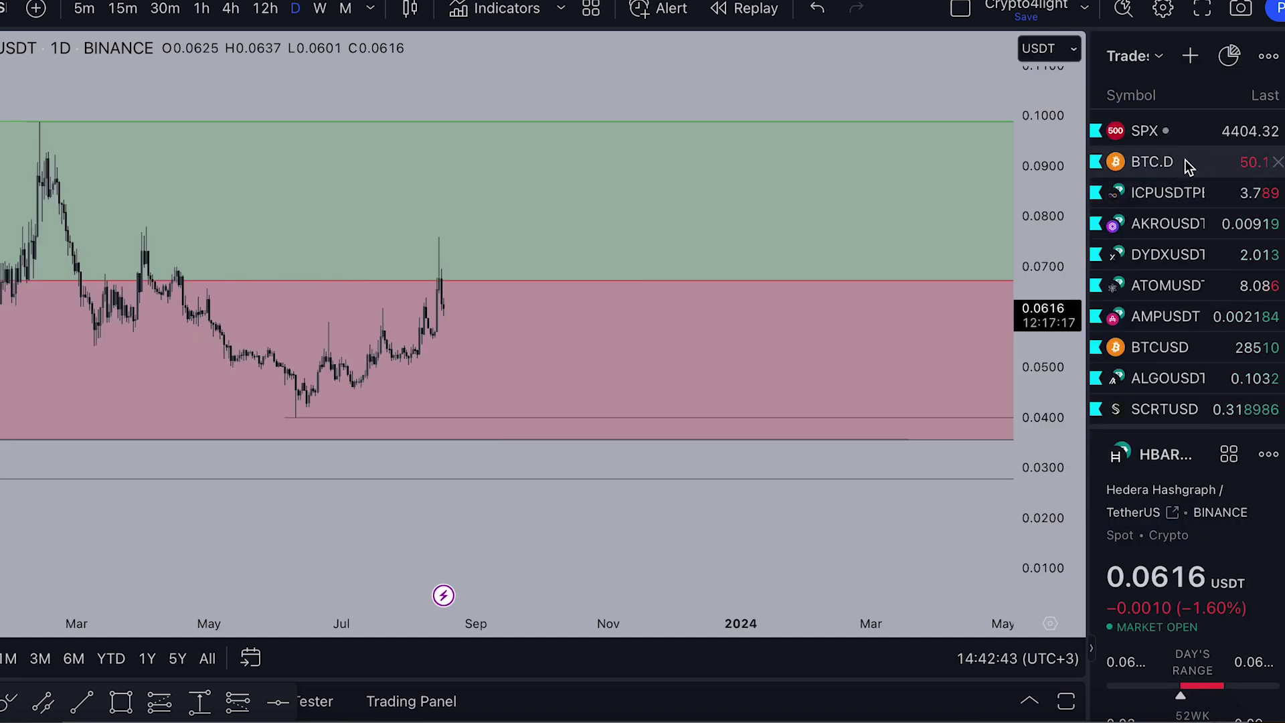
{"action": "left_click", "coordinate": [1282, 56]}
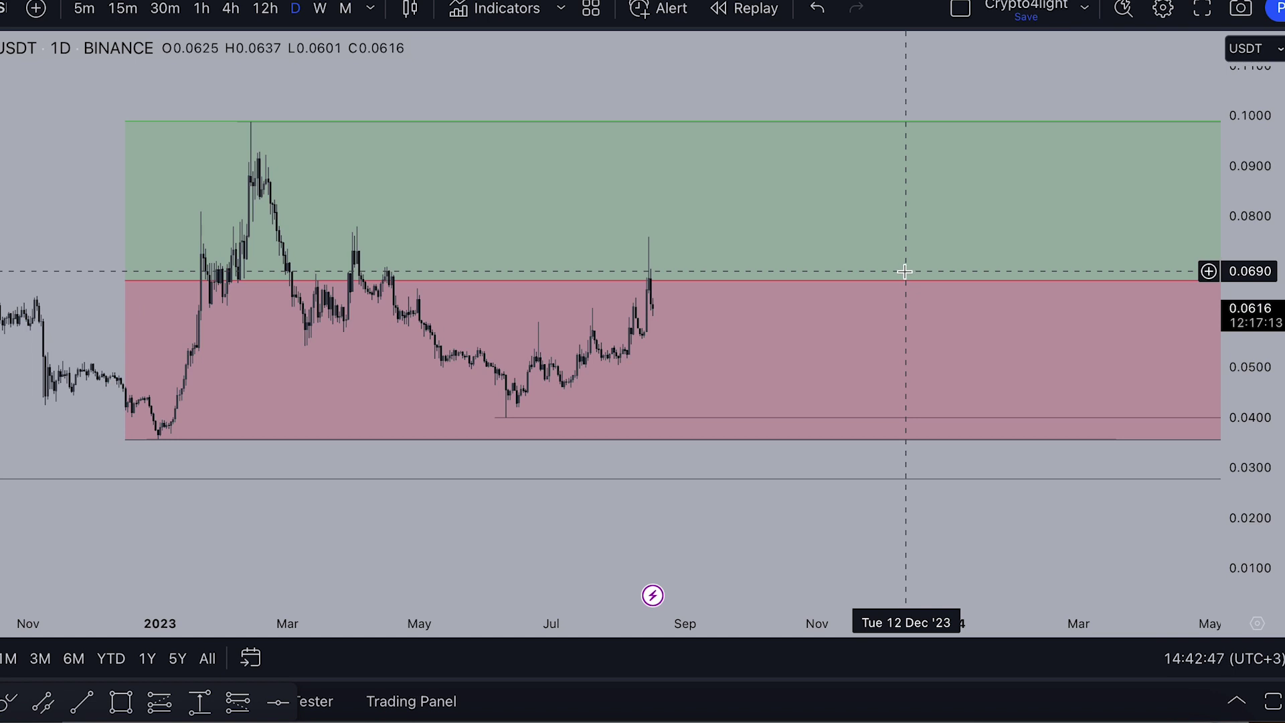
Step: Measure the price drop from the current price of 0.0616 to the long support line under the 2020 low, and cancel the measurement
{"action": "scroll", "coordinate": [897, 266], "scroll_direction": "down", "scroll_amount": 3}
{"action": "left_click_drag", "start_coordinate": [895, 198], "coordinate": [648, 199]}
{"action": "scroll", "coordinate": [682, 201], "scroll_direction": "down", "scroll_amount": 4}
{"action": "scroll", "coordinate": [690, 201], "scroll_direction": "down", "scroll_amount": 3}
{"action": "mouse_move", "coordinate": [826, 74]}
{"action": "left_mouse_down"}
{"action": "mouse_move", "coordinate": [776, 94]}
{"action": "mouse_move", "coordinate": [807, 90]}
{"action": "left_mouse_up"}
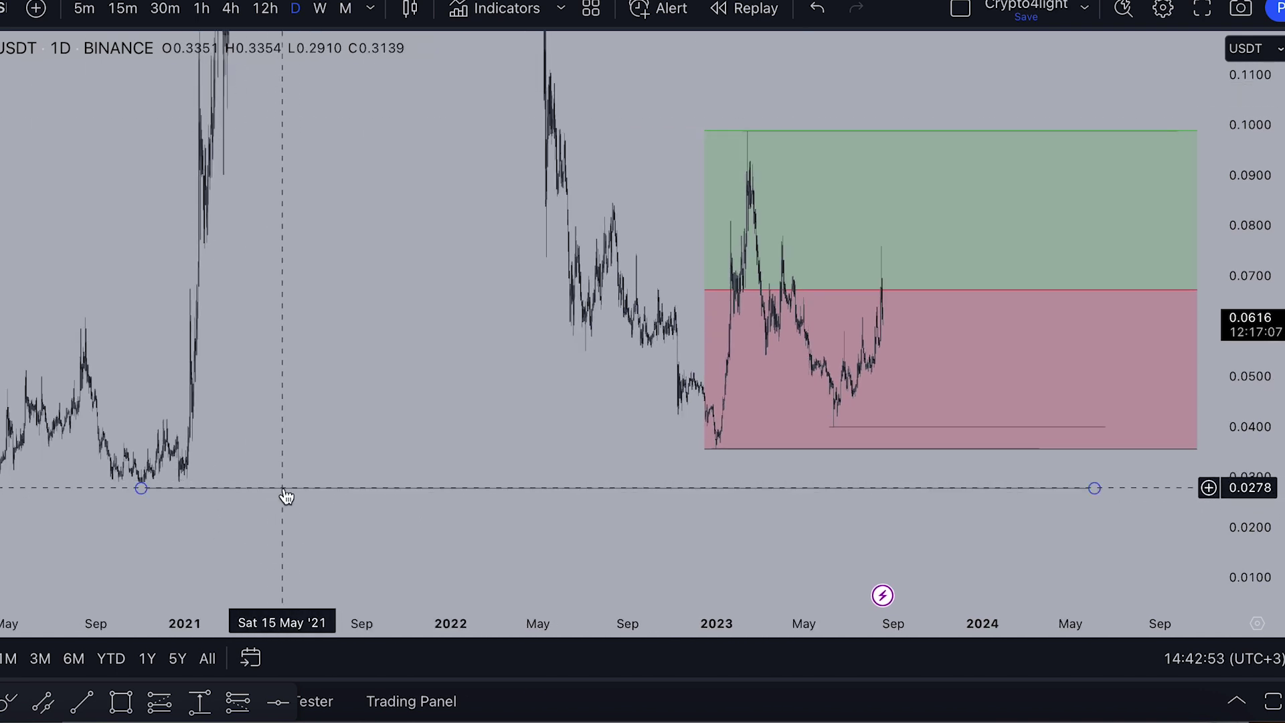
{"action": "left_click", "coordinate": [198, 700]}
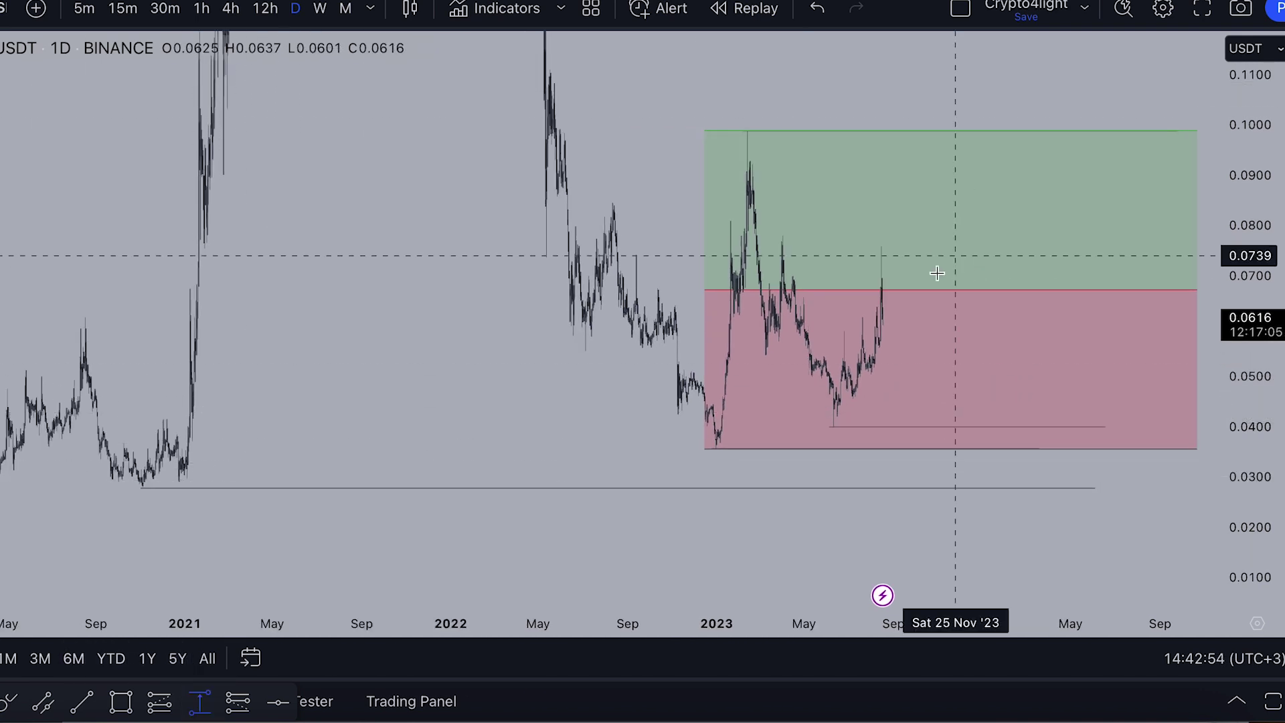
{"action": "left_click", "coordinate": [921, 318]}
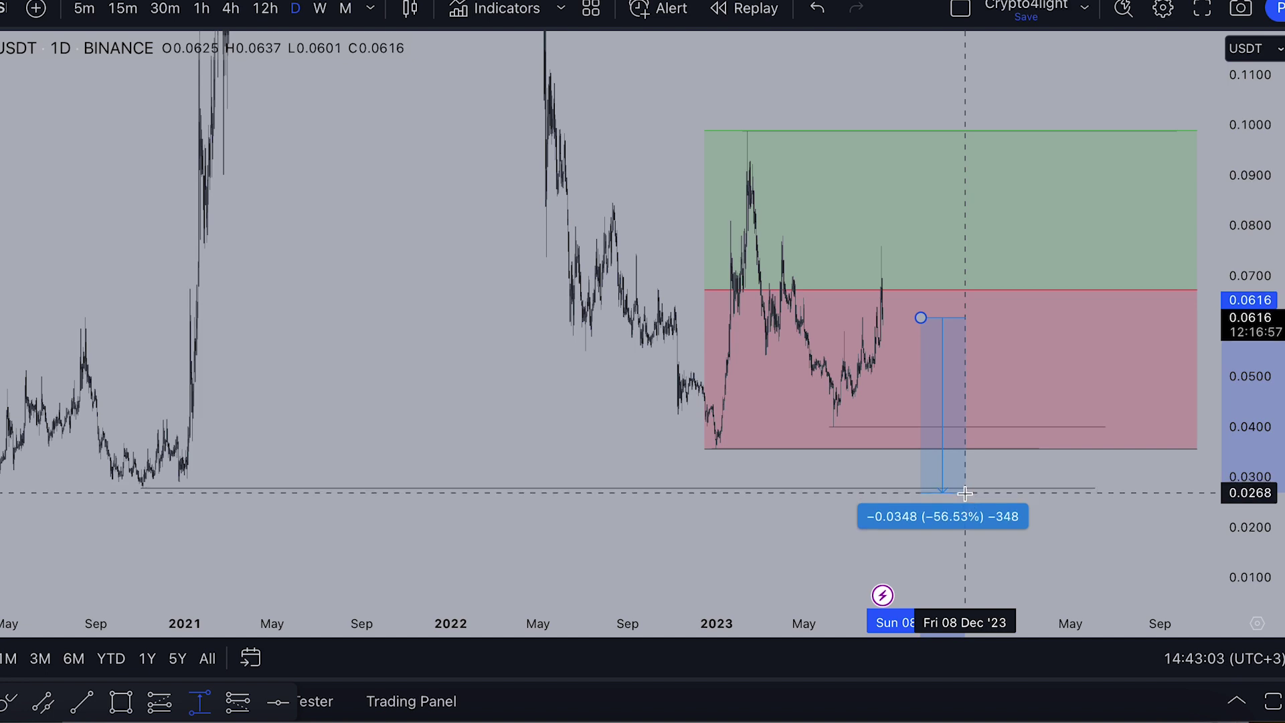
{"action": "key", "text": "Escape"}
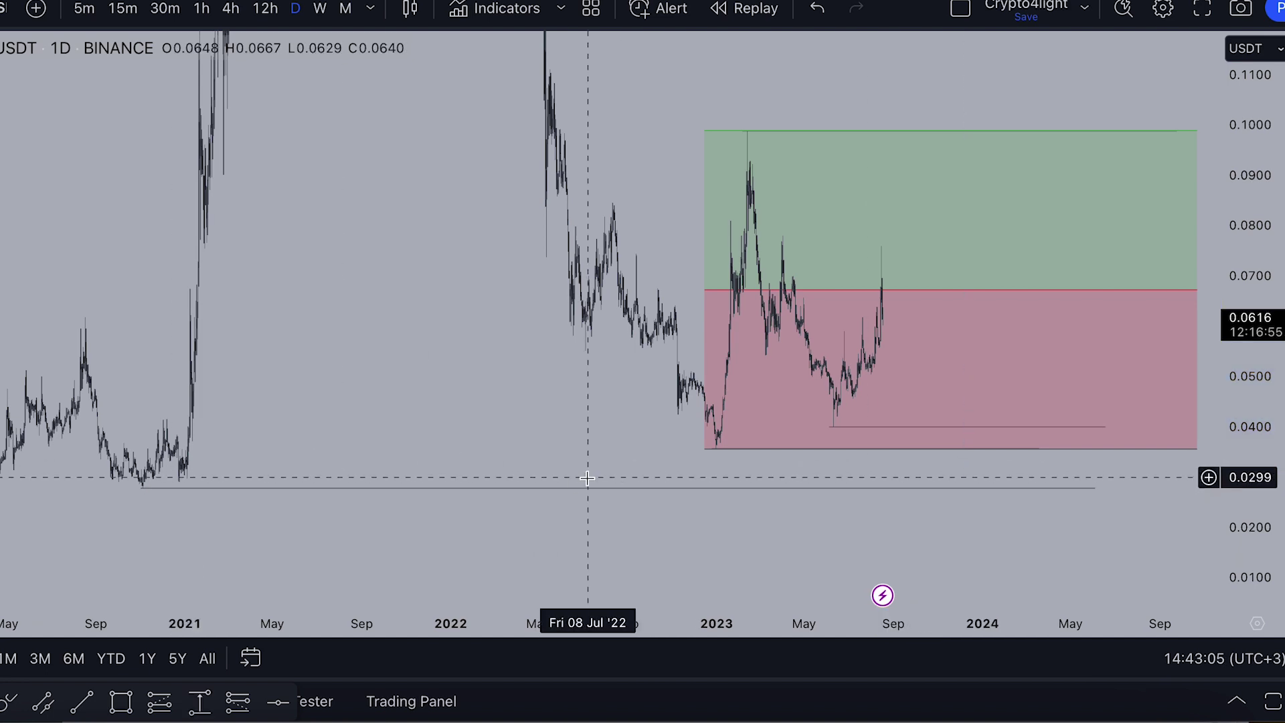
Step: Draw a price range measurement beside the latest candles from 0.0610 down to about 0.0342, just below the red zone
{"action": "scroll", "coordinate": [625, 428], "scroll_direction": "up", "scroll_amount": 3}
{"action": "scroll", "coordinate": [872, 100], "scroll_direction": "up", "scroll_amount": 2}
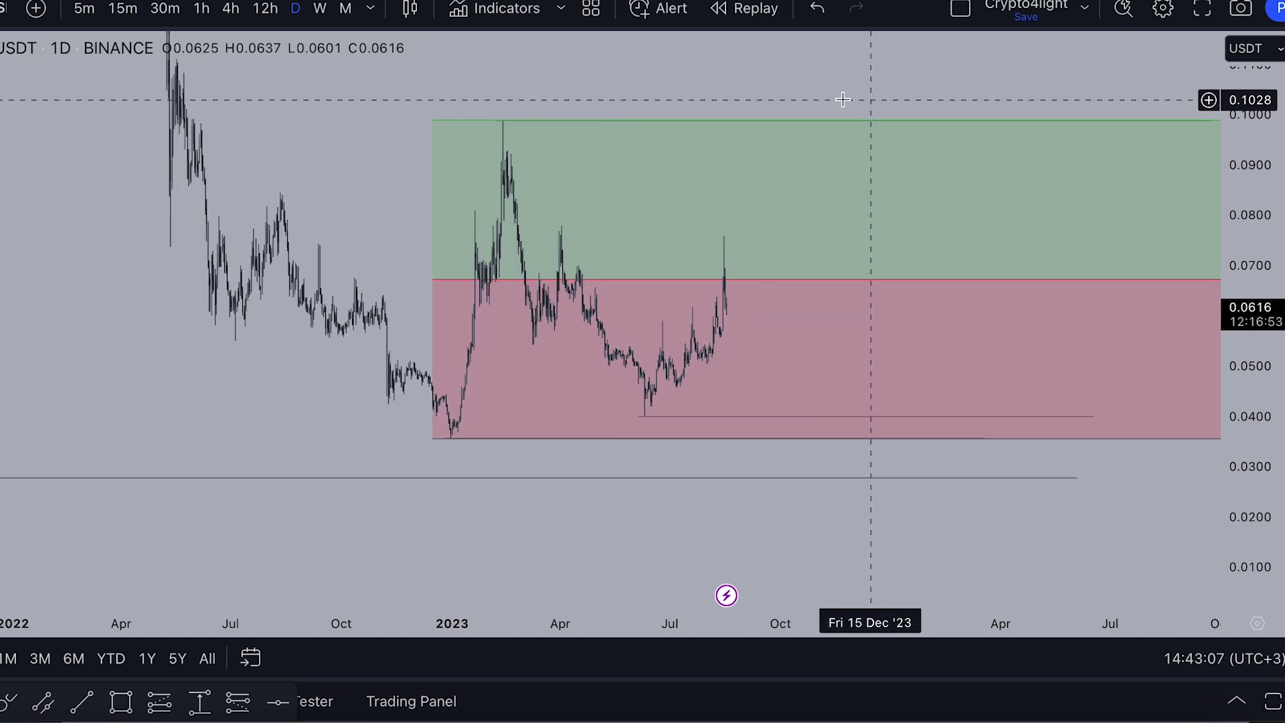
{"action": "left_click_drag", "start_coordinate": [743, 88], "coordinate": [849, 89]}
{"action": "scroll", "coordinate": [635, 229], "scroll_direction": "up", "scroll_amount": 3}
{"action": "scroll", "coordinate": [482, 290], "scroll_direction": "up", "scroll_amount": 1}
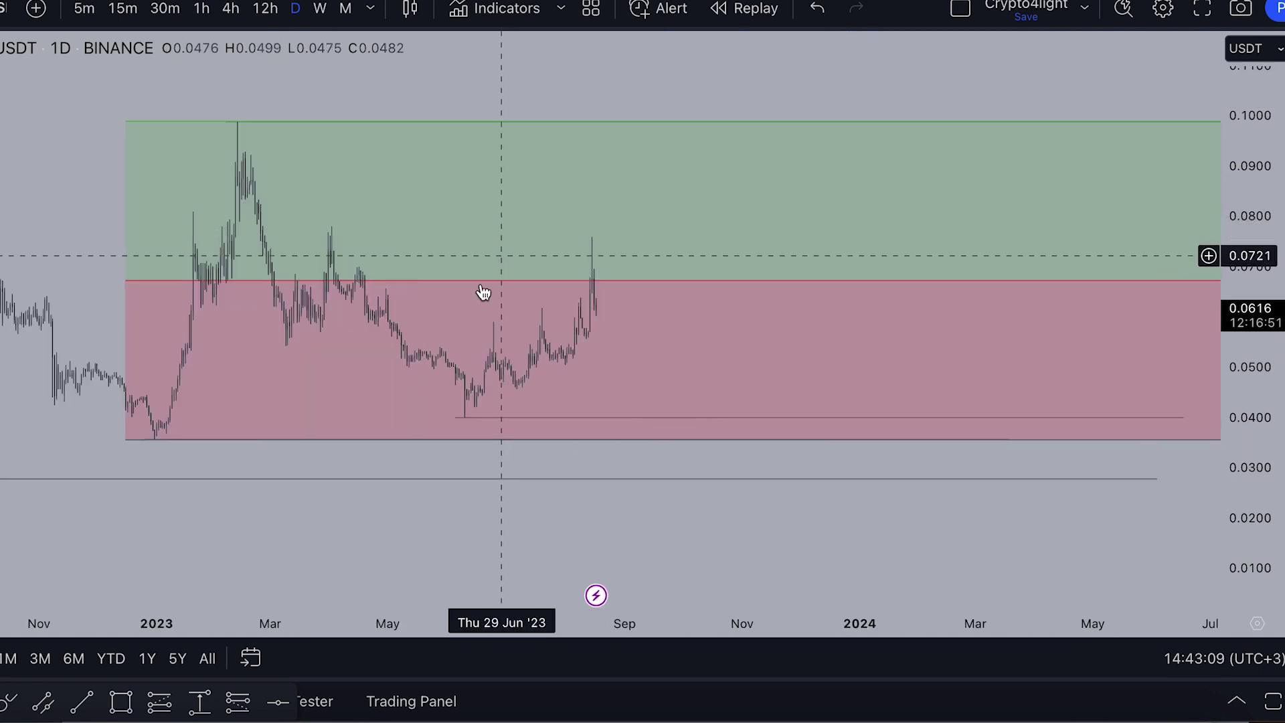
{"action": "left_click_drag", "start_coordinate": [609, 94], "coordinate": [492, 111]}
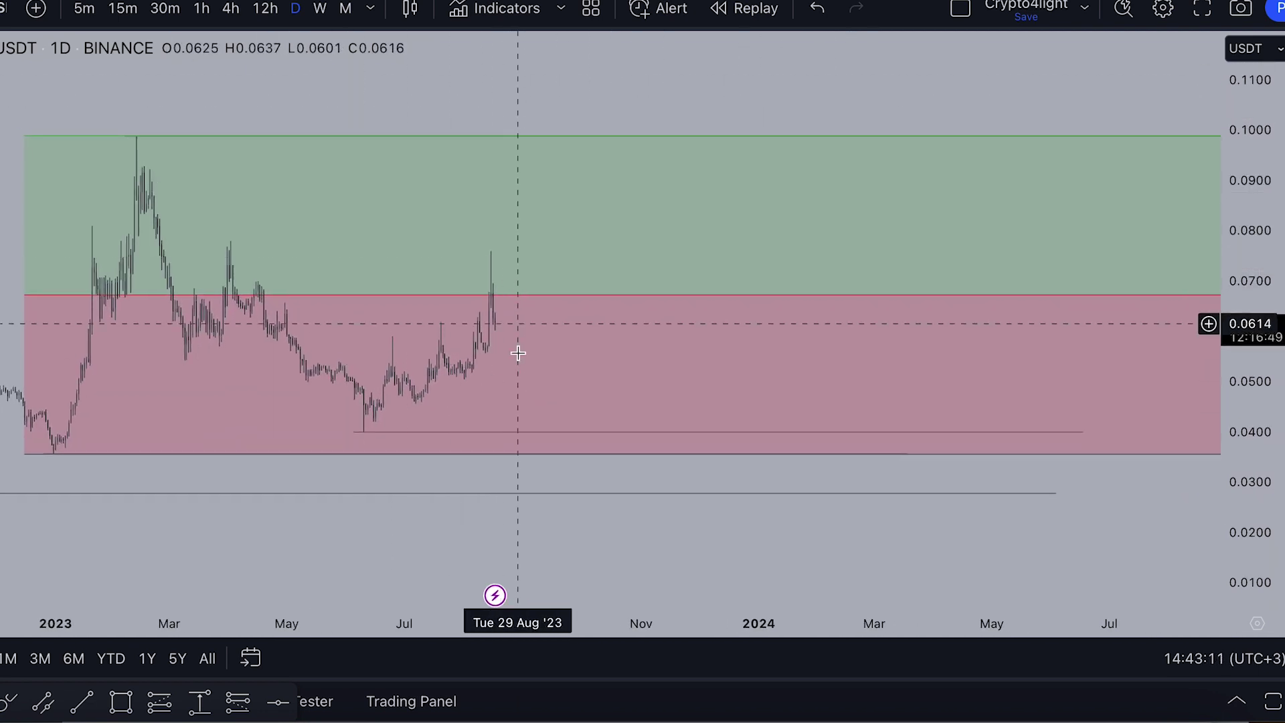
{"action": "left_click", "coordinate": [537, 327]}
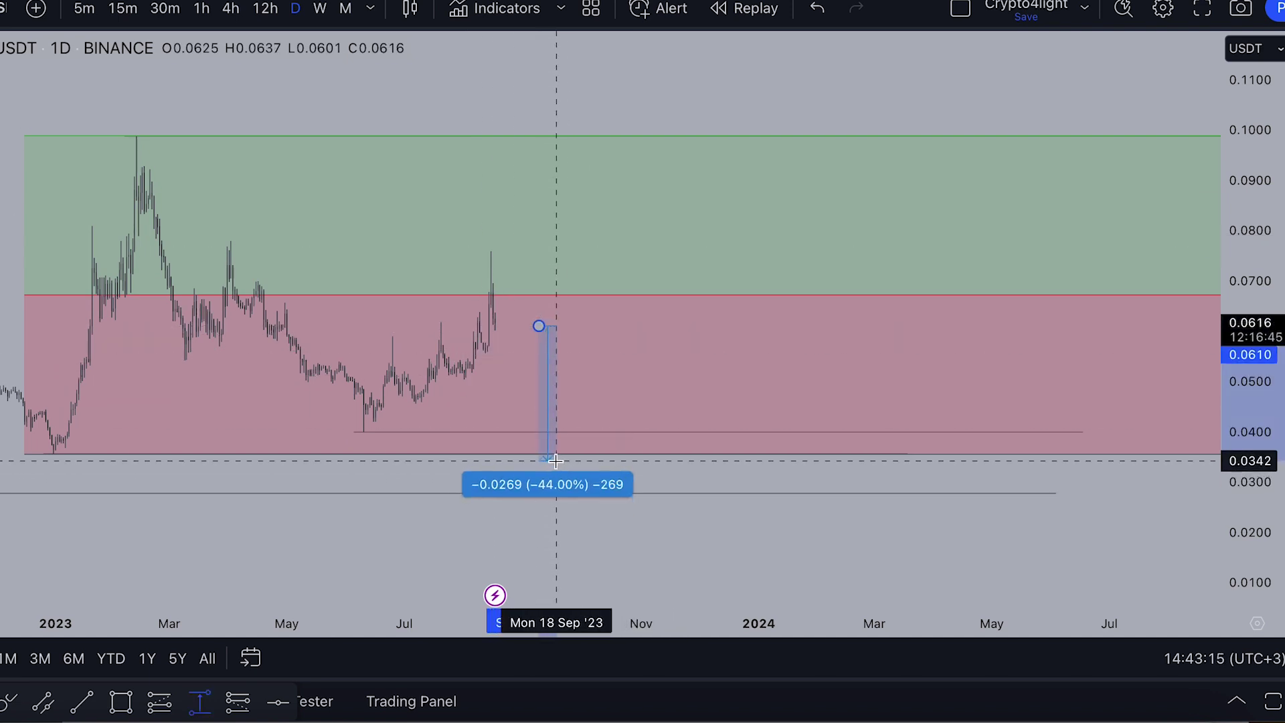
{"action": "left_click", "coordinate": [556, 460]}
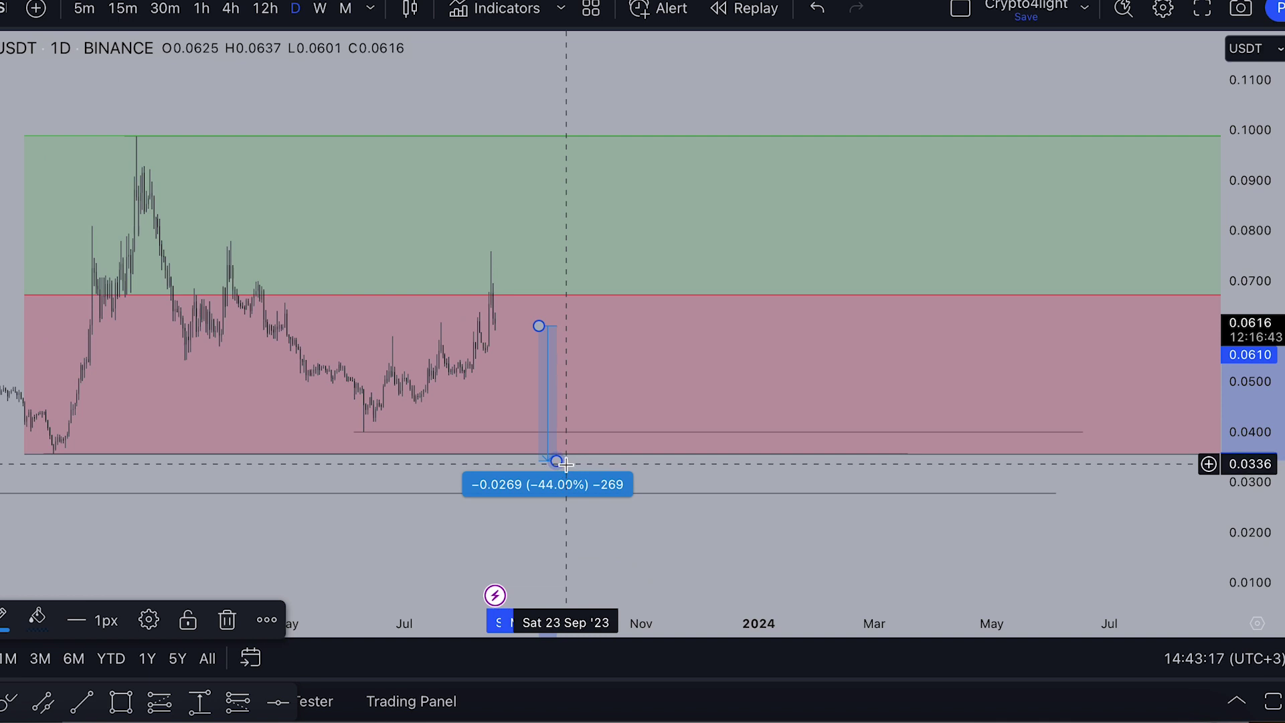
Step: Add the TradeON indicator with buy and sell signals to the chart
{"action": "left_click", "coordinate": [496, 9]}
{"action": "left_click", "coordinate": [479, 392]}
{"action": "left_click", "coordinate": [1000, 80]}
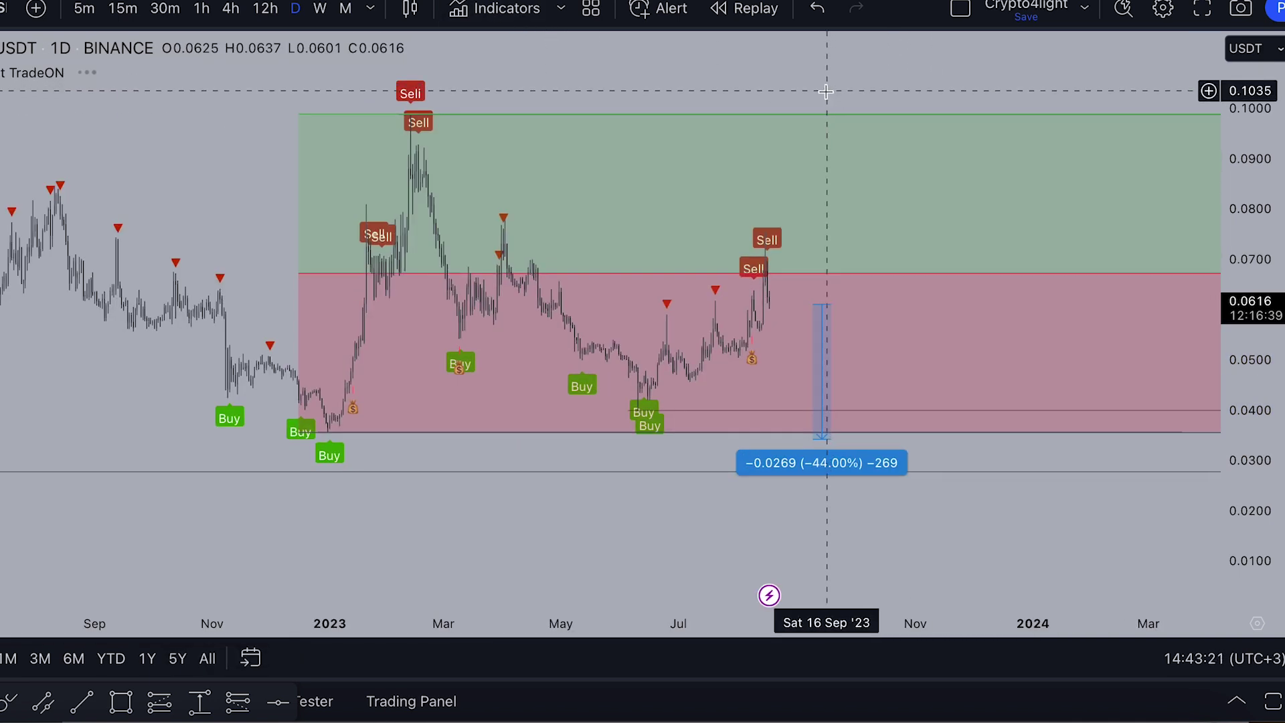
Step: Measure the price rise from the 16 June 2023 buy signal at 0.0418 to the mid-August sell signals, and cancel the measurement
{"action": "scroll", "coordinate": [639, 80], "scroll_direction": "up", "scroll_amount": 3}
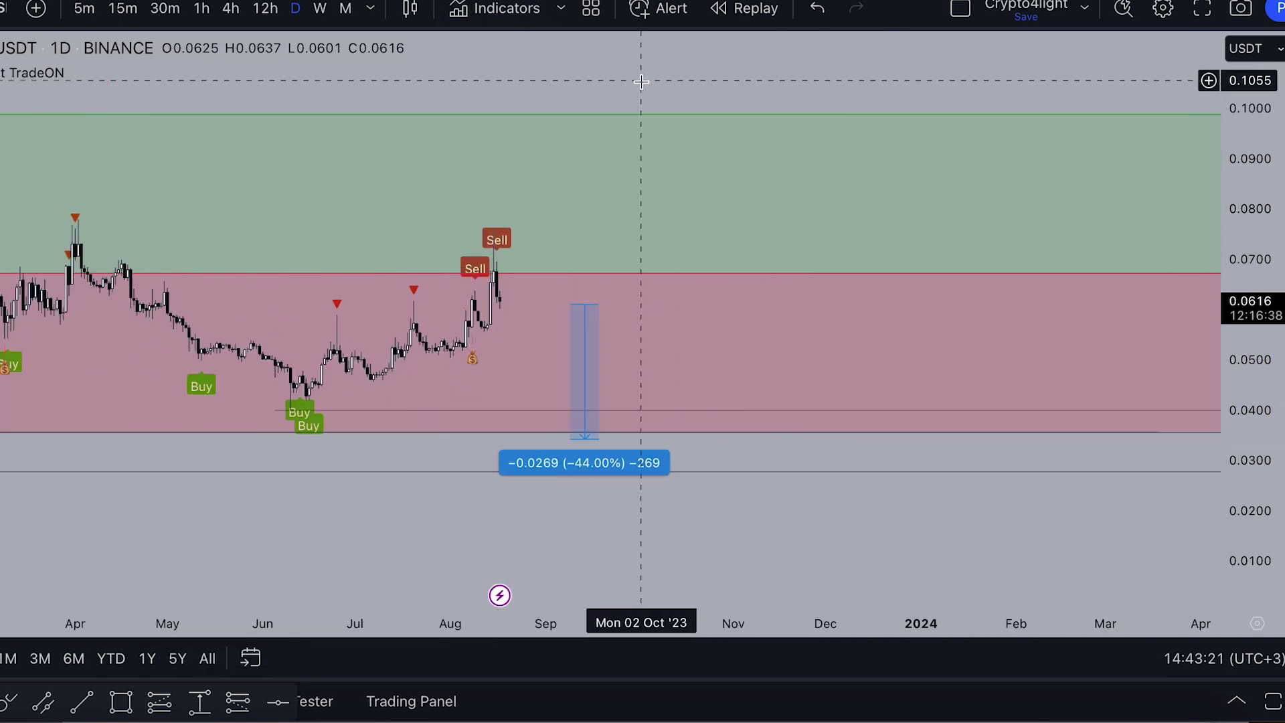
{"action": "left_click", "coordinate": [197, 707]}
{"action": "left_click", "coordinate": [348, 402]}
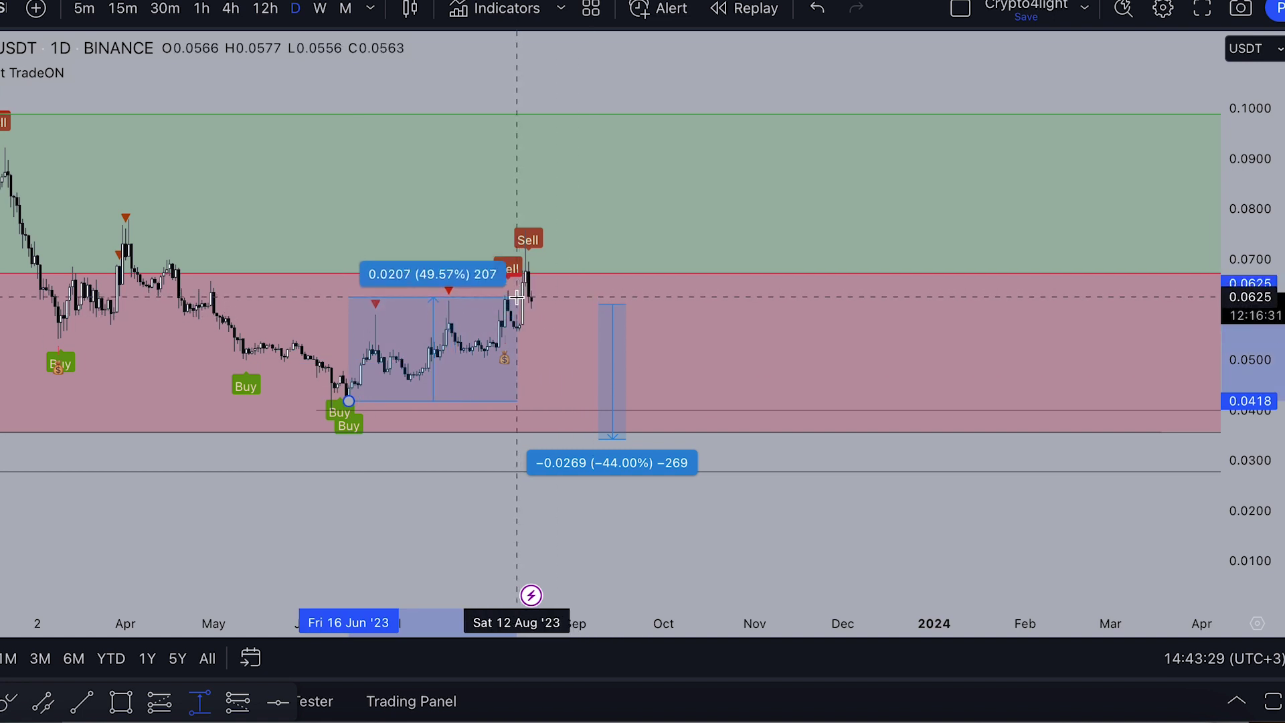
{"action": "key", "text": "Escape"}
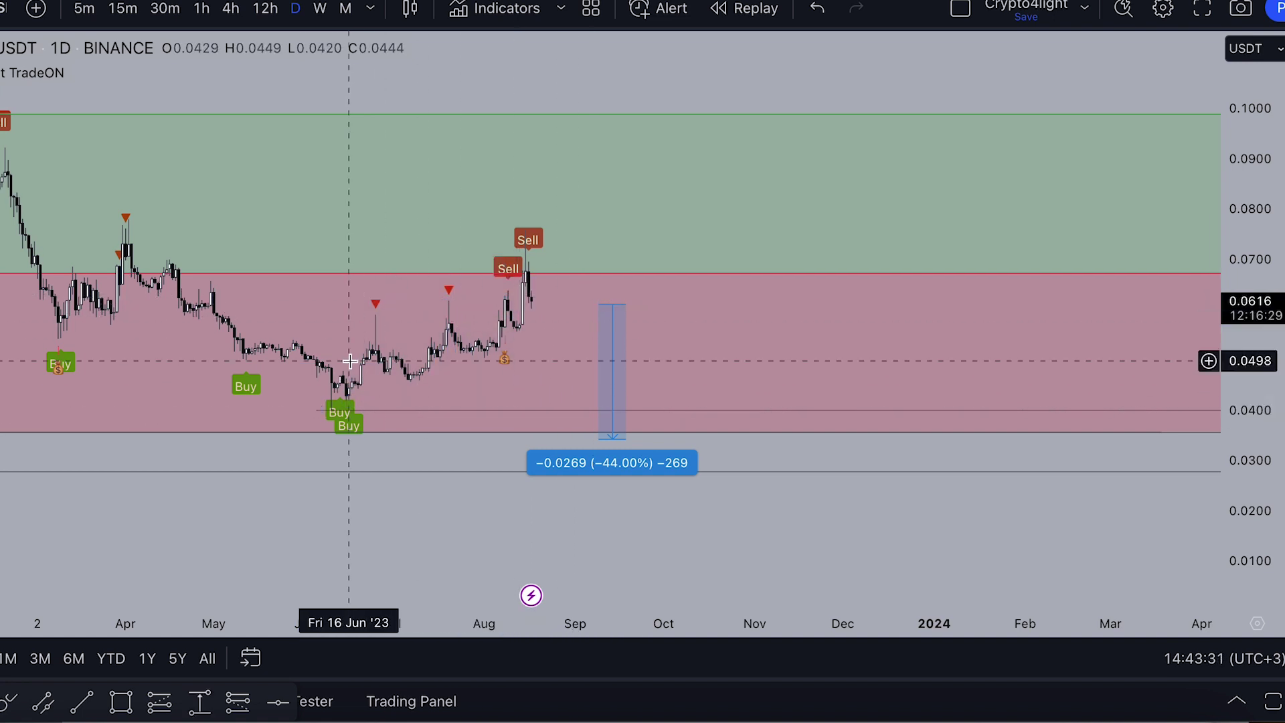
Step: Brush a projected rise and steep drop after the latest candle, short strokes along the August highs and a rising support curve
{"action": "scroll", "coordinate": [543, 117], "scroll_direction": "up", "scroll_amount": 2}
{"action": "left_click_drag", "start_coordinate": [539, 79], "coordinate": [675, 69]}
{"action": "scroll", "coordinate": [675, 69], "scroll_direction": "up", "scroll_amount": 2}
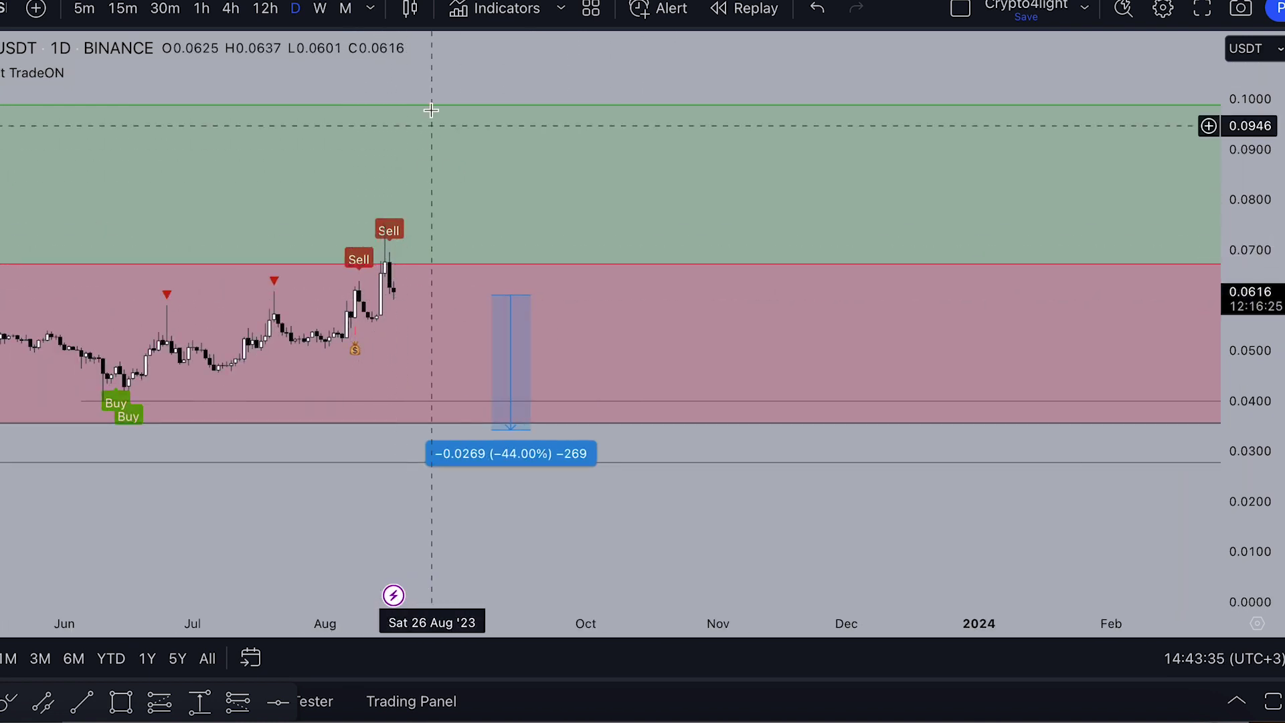
{"action": "left_click_drag", "start_coordinate": [430, 118], "coordinate": [493, 134]}
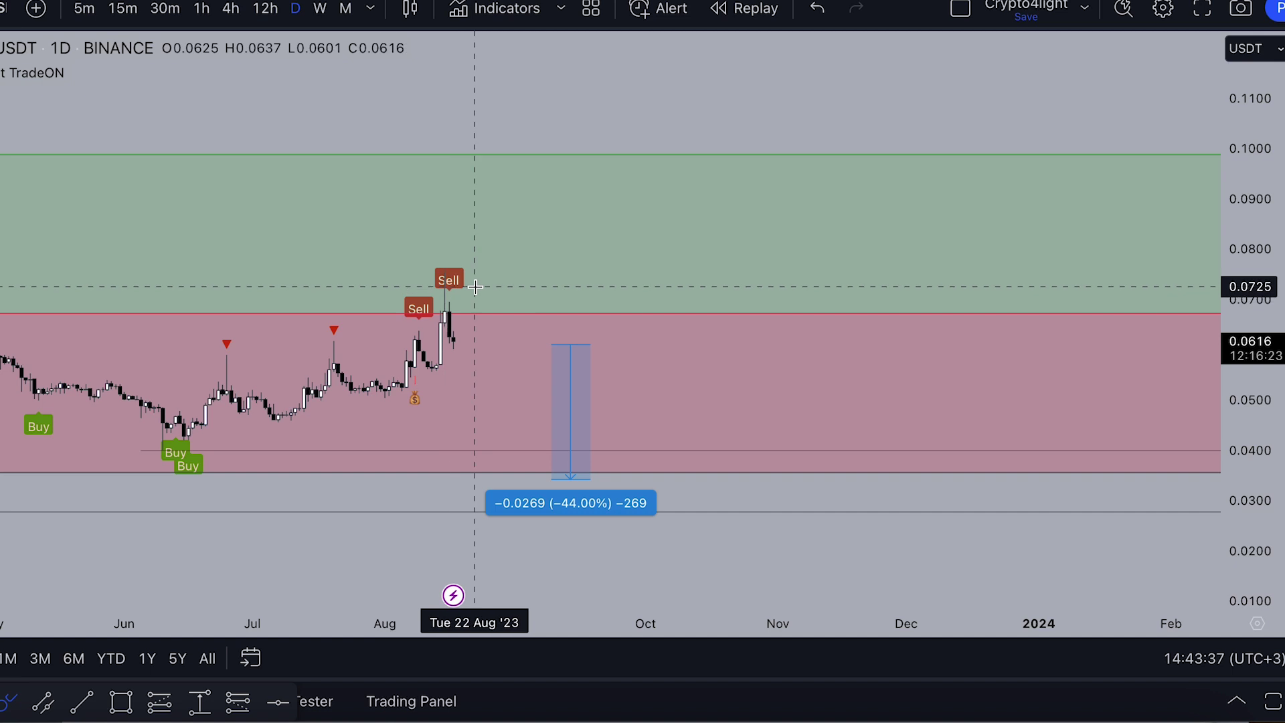
{"action": "left_click_drag", "start_coordinate": [459, 340], "coordinate": [500, 261]}
{"action": "left_click_drag", "start_coordinate": [397, 340], "coordinate": [411, 328]}
{"action": "left_click_drag", "start_coordinate": [427, 282], "coordinate": [522, 220]}
{"action": "left_click_drag", "start_coordinate": [502, 267], "coordinate": [552, 426]}
{"action": "left_click_drag", "start_coordinate": [208, 443], "coordinate": [528, 273]}
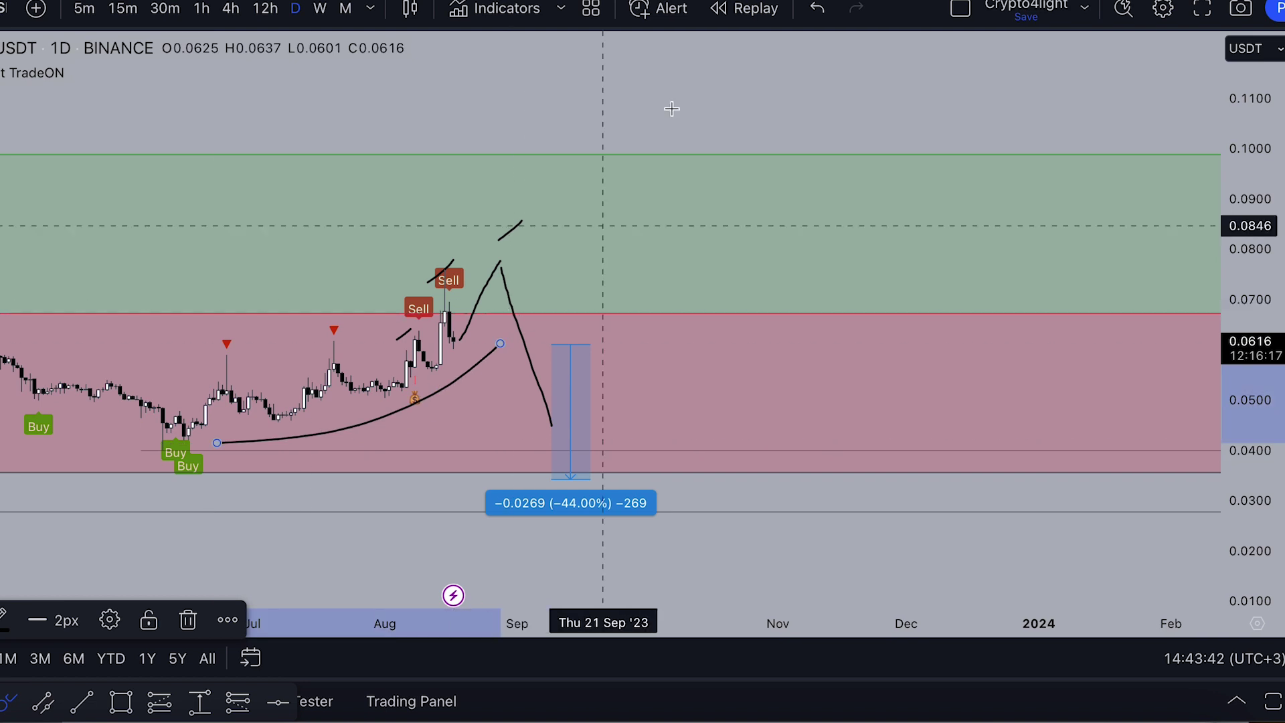
Step: Undo the brush strokes of the projected rise and drop, the high marks and the support curve
{"action": "left_click", "coordinate": [827, 12]}
{"action": "left_click", "coordinate": [827, 12]}
{"action": "left_click", "coordinate": [826, 12]}
Step: Draw a horizontal trend line at 0.0779 from the early April 2023 high to about 22 November 2023
{"action": "scroll", "coordinate": [823, 84], "scroll_direction": "down", "scroll_amount": 3}
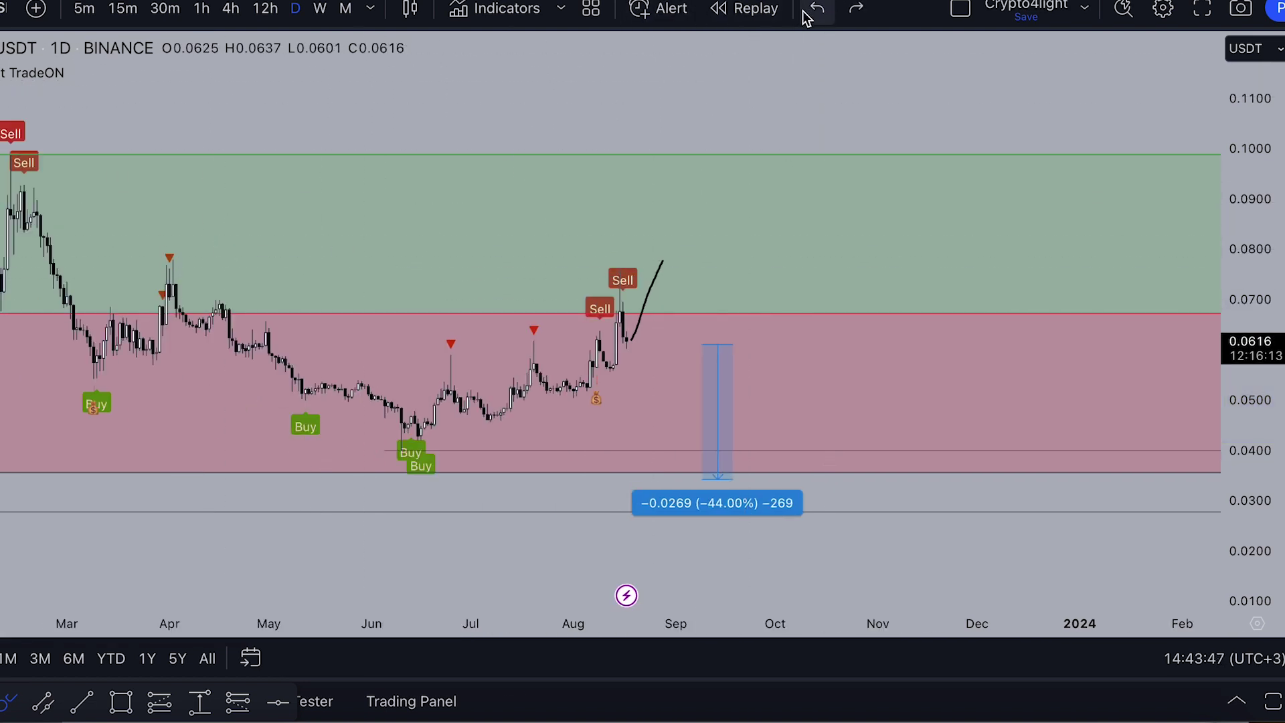
{"action": "left_click_drag", "start_coordinate": [1227, 347], "coordinate": [1220, 126]}
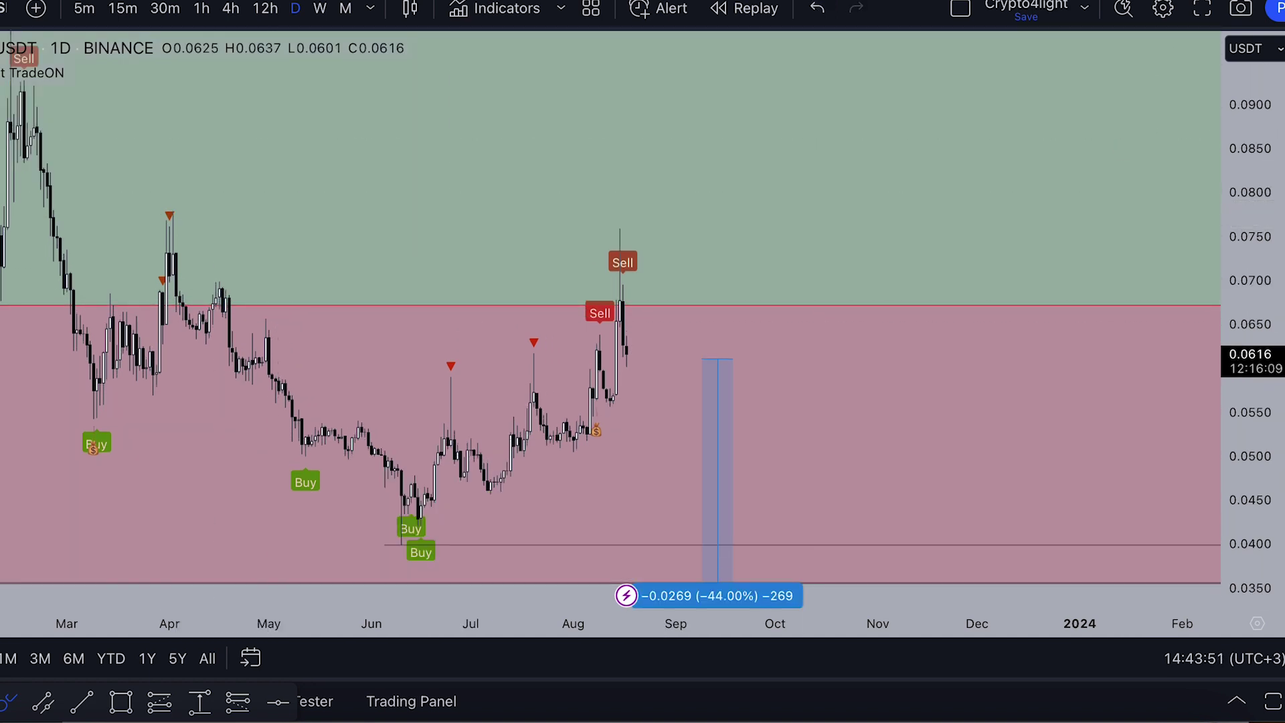
{"action": "left_click", "coordinate": [82, 701]}
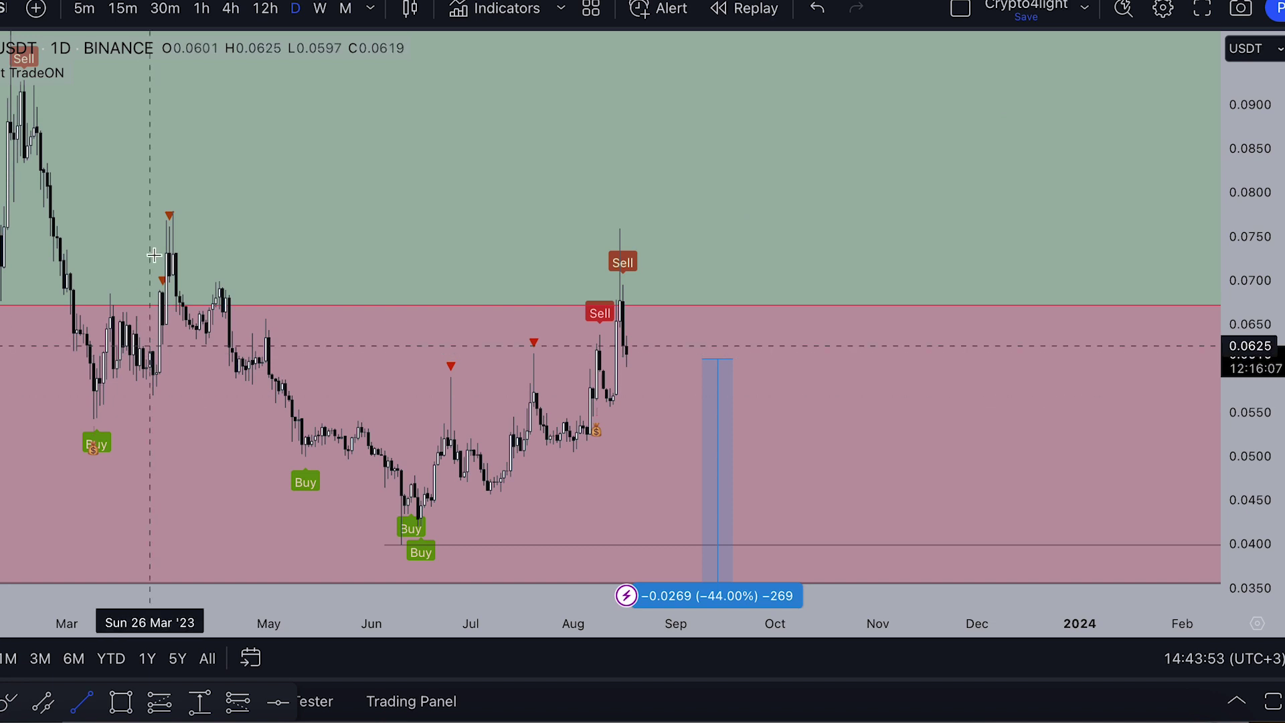
{"action": "left_click", "coordinate": [172, 213]}
{"action": "left_click", "coordinate": [946, 211]}
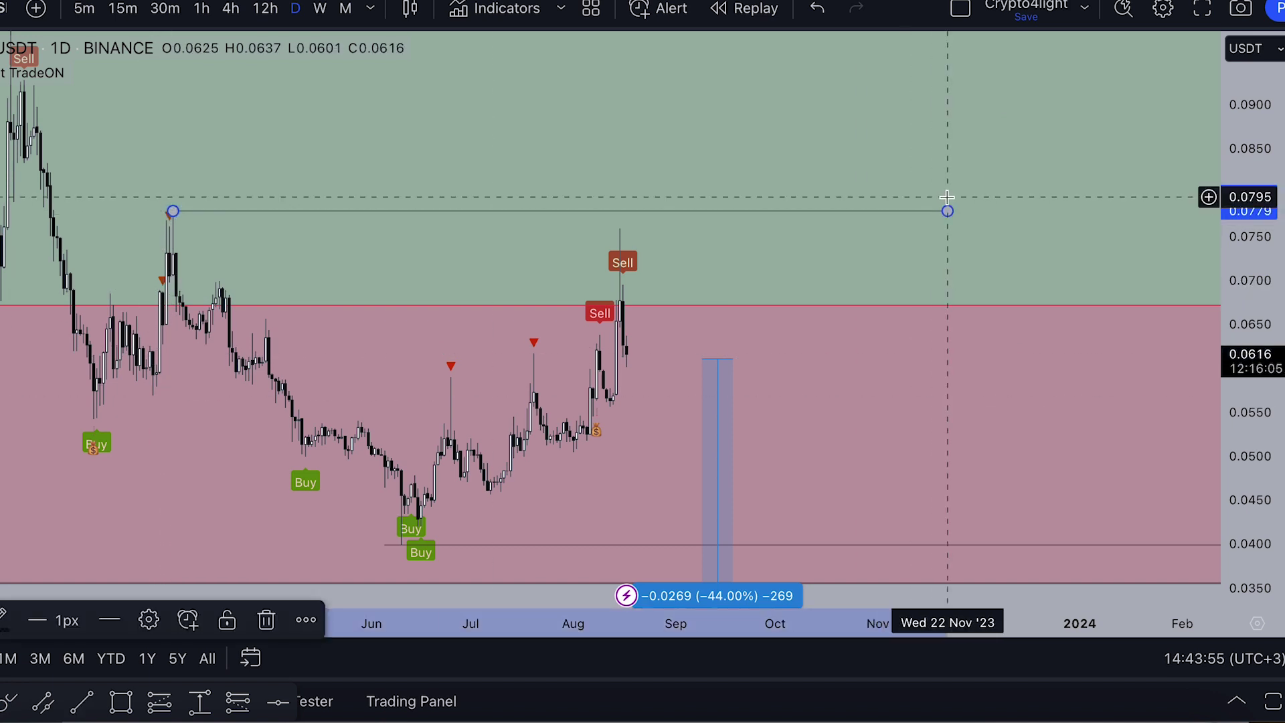
Step: Brush a projected rise to the 0.0779 line, an oval above it and a steep drop to about 0.0435 in early October
{"action": "left_click_drag", "start_coordinate": [1238, 244], "coordinate": [1238, 302]}
{"action": "left_click", "coordinate": [8, 701]}
{"action": "left_click_drag", "start_coordinate": [629, 352], "coordinate": [700, 241]}
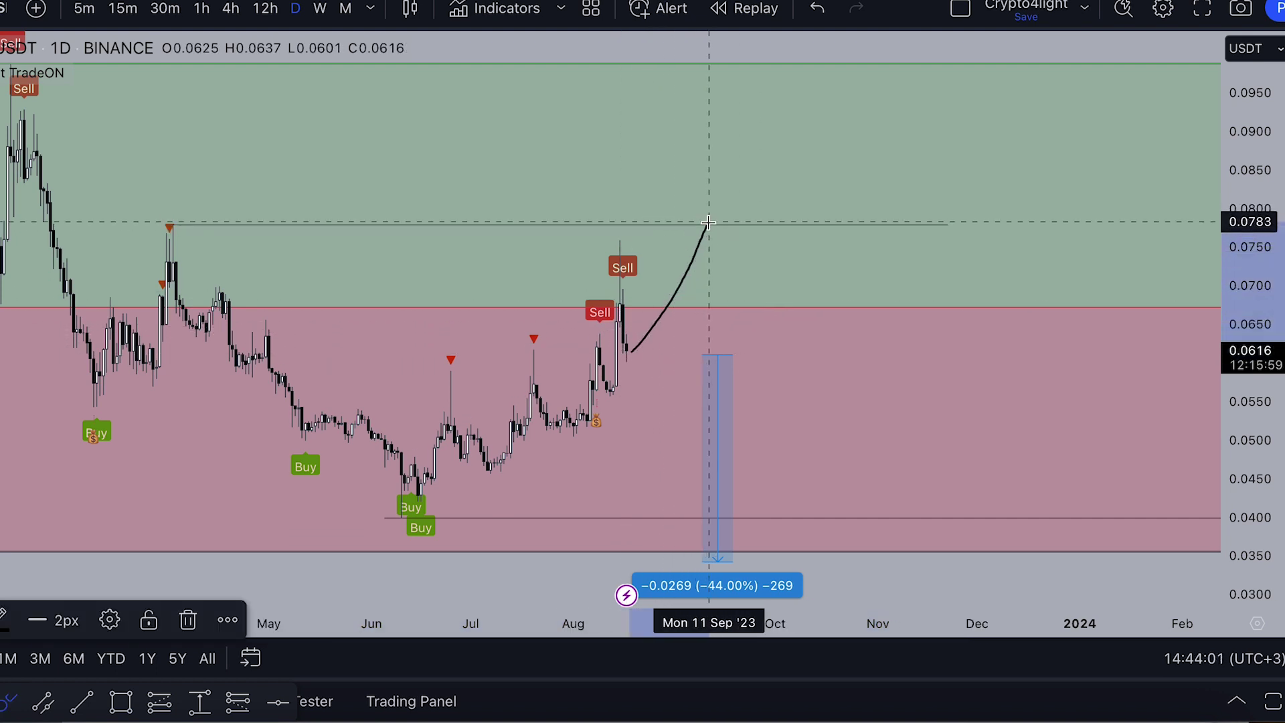
{"action": "mouse_move", "coordinate": [707, 223]}
{"action": "left_mouse_down"}
{"action": "mouse_move", "coordinate": [740, 203]}
{"action": "mouse_move", "coordinate": [745, 216]}
{"action": "left_mouse_up"}
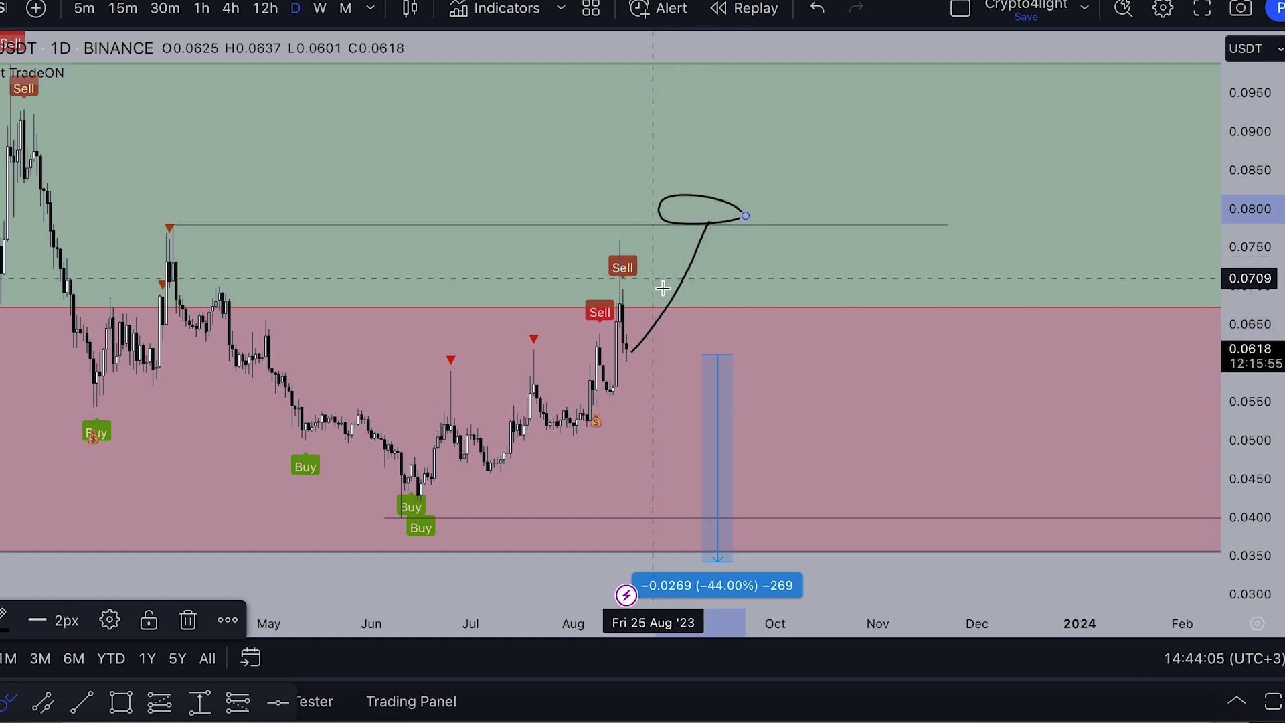
{"action": "left_click_drag", "start_coordinate": [707, 228], "coordinate": [788, 489]}
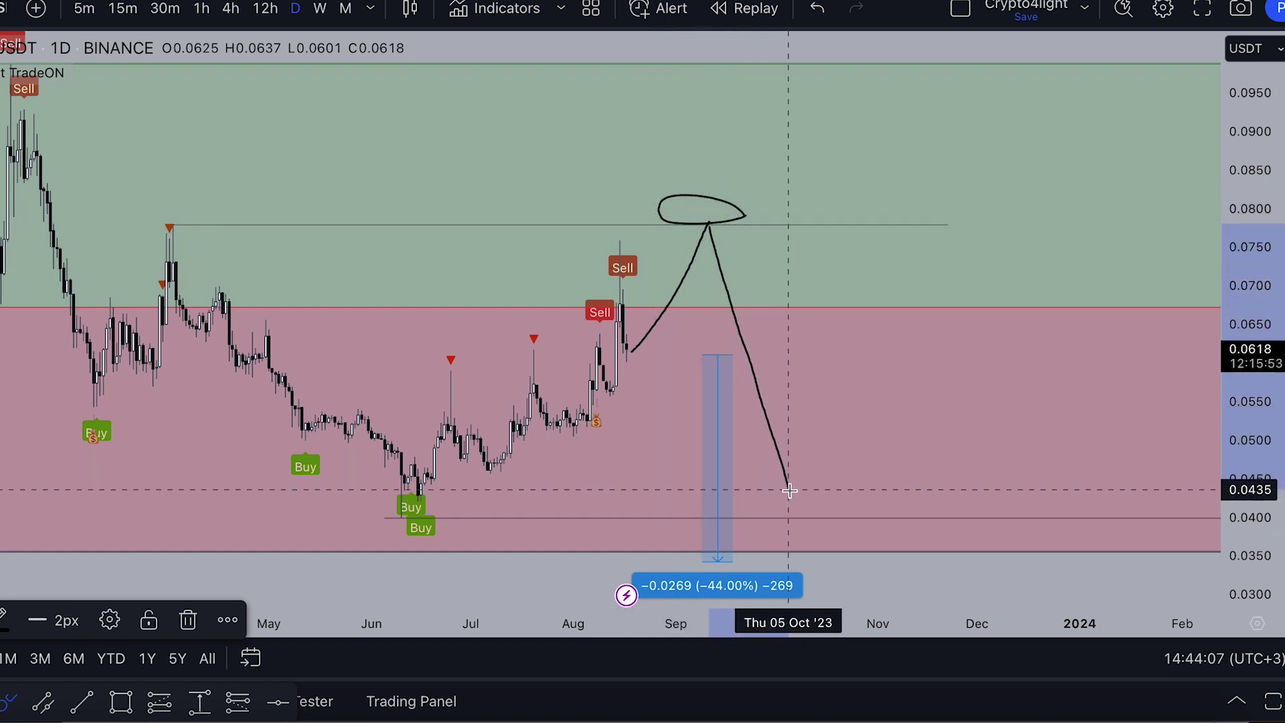
Step: Brush curves under the December–January and June lows, and undo all the brush strokes on the chart
{"action": "scroll", "coordinate": [762, 418], "scroll_direction": "down", "scroll_amount": 3}
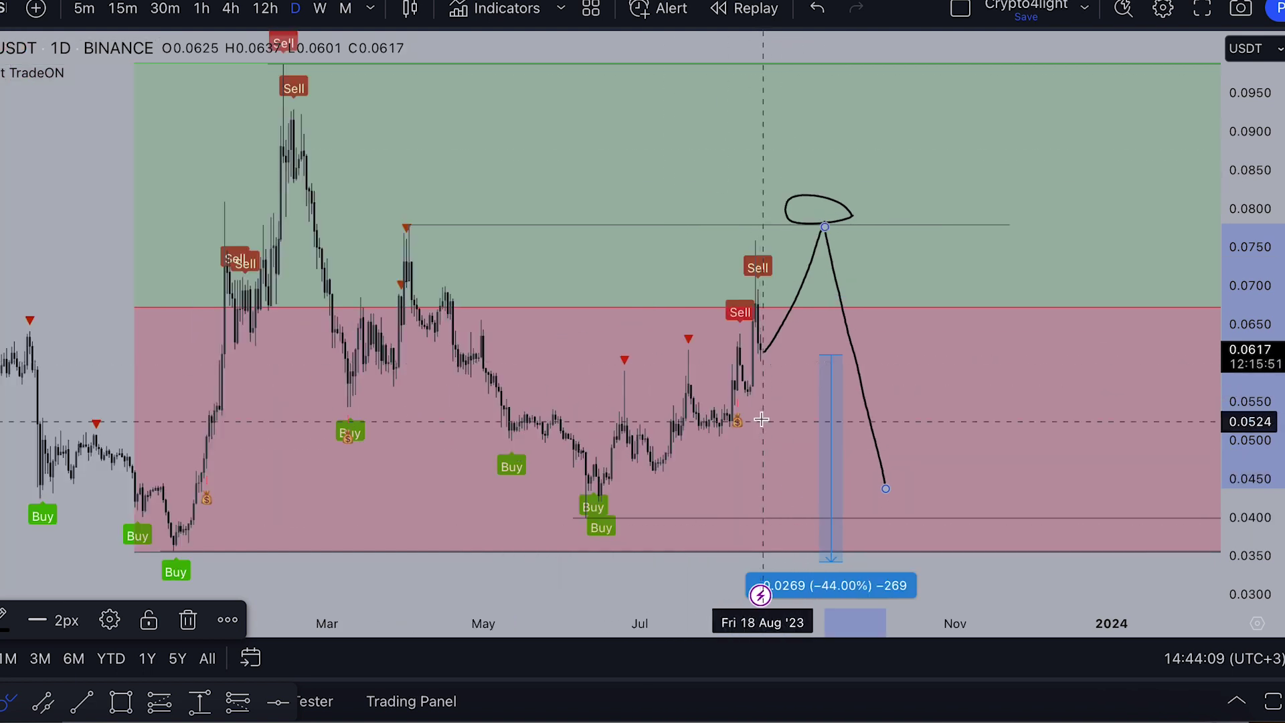
{"action": "left_click_drag", "start_coordinate": [551, 446], "coordinate": [635, 528]}
{"action": "mouse_move", "coordinate": [152, 507]}
{"action": "left_mouse_down"}
{"action": "mouse_move", "coordinate": [221, 562]}
{"action": "mouse_move", "coordinate": [246, 564]}
{"action": "left_mouse_up"}
{"action": "scroll", "coordinate": [323, 477], "scroll_direction": "up", "scroll_amount": 1}
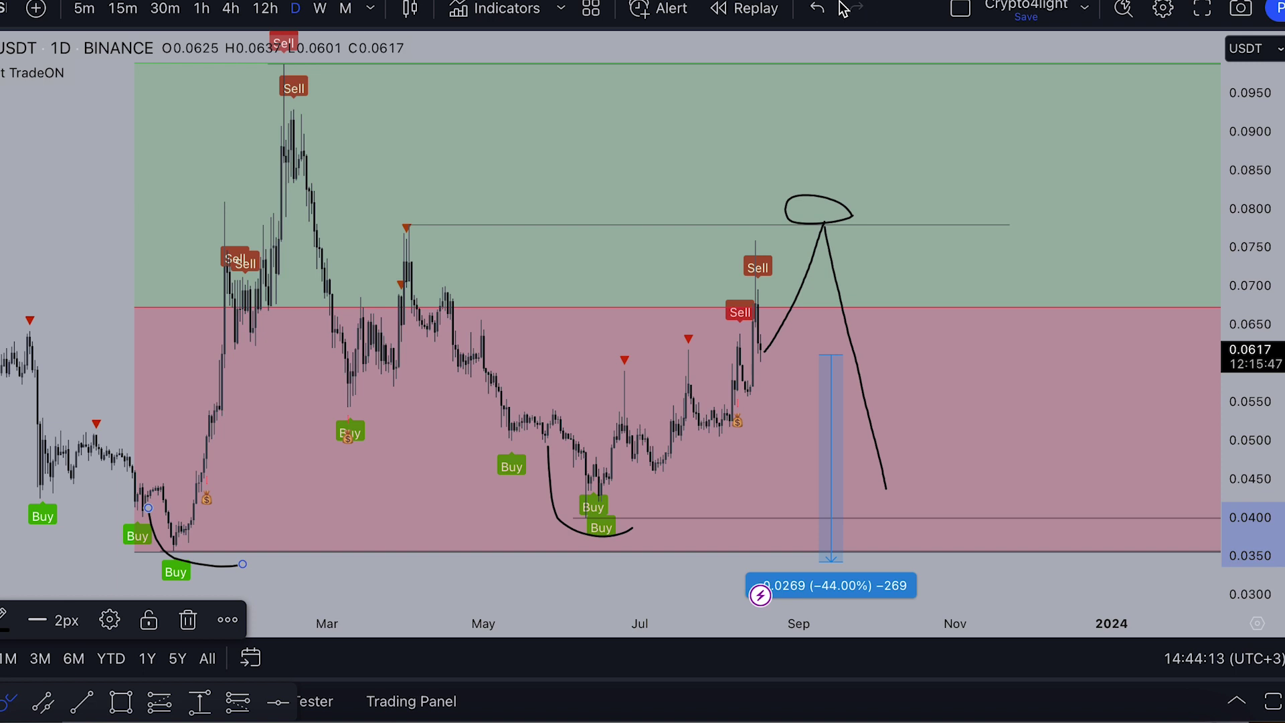
{"action": "left_click", "coordinate": [816, 8]}
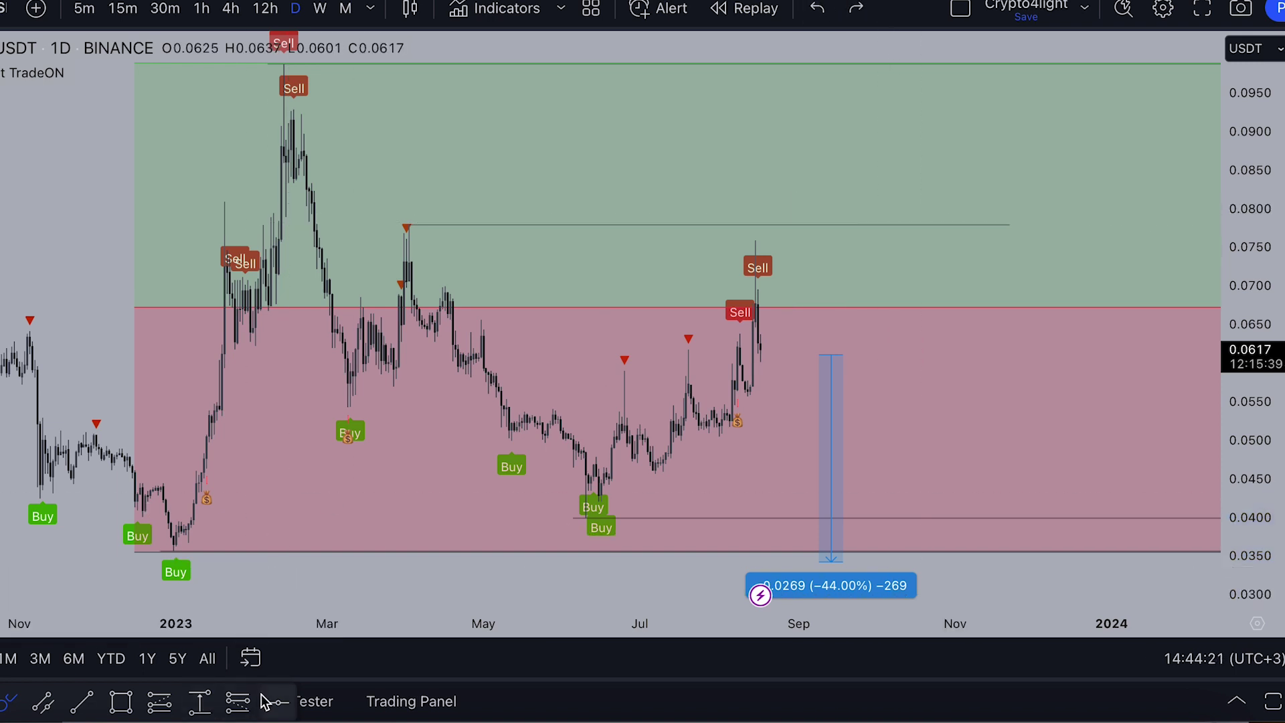
Step: Place a short position starting 22 August 2023 with its entry on the 0.0779 line and its stop at 0.0790
{"action": "left_click", "coordinate": [239, 702]}
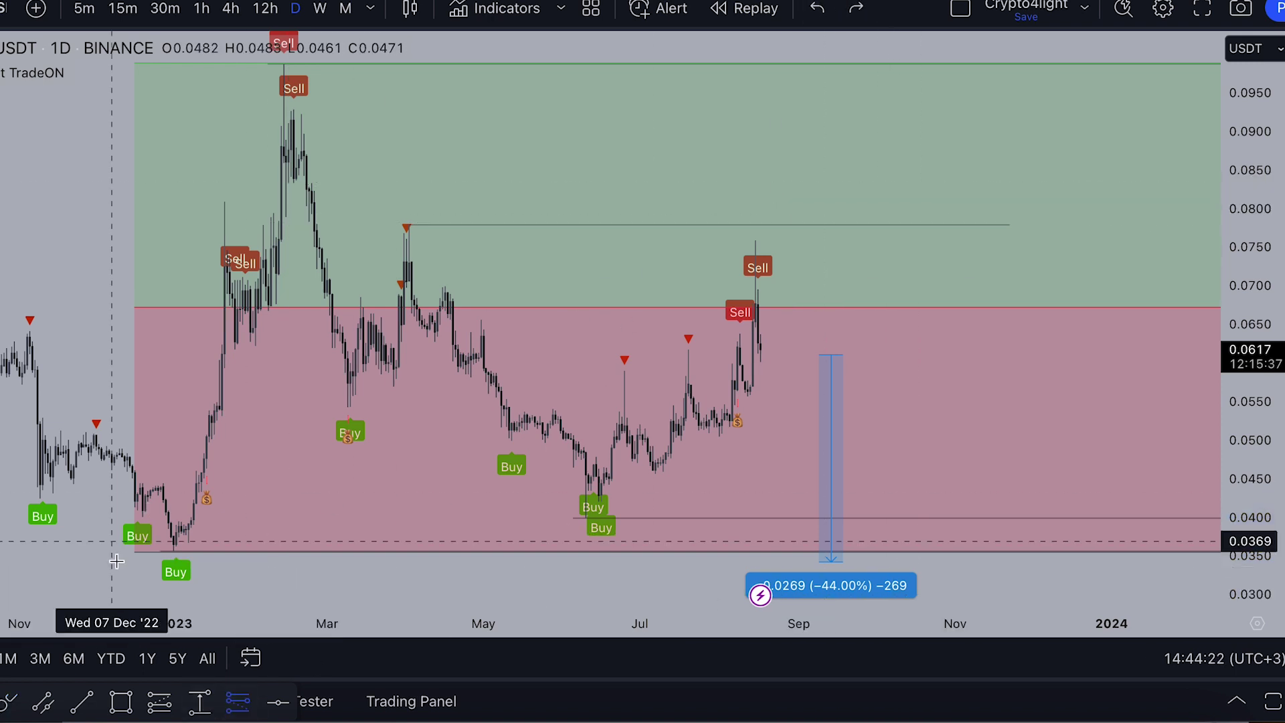
{"action": "left_click", "coordinate": [870, 225]}
{"action": "left_click_drag", "start_coordinate": [870, 130], "coordinate": [872, 216]}
{"action": "left_click_drag", "start_coordinate": [1263, 322], "coordinate": [1263, 2]}
{"action": "left_click_drag", "start_coordinate": [872, 107], "coordinate": [774, 128]}
{"action": "left_click_drag", "start_coordinate": [1065, 131], "coordinate": [874, 129]}
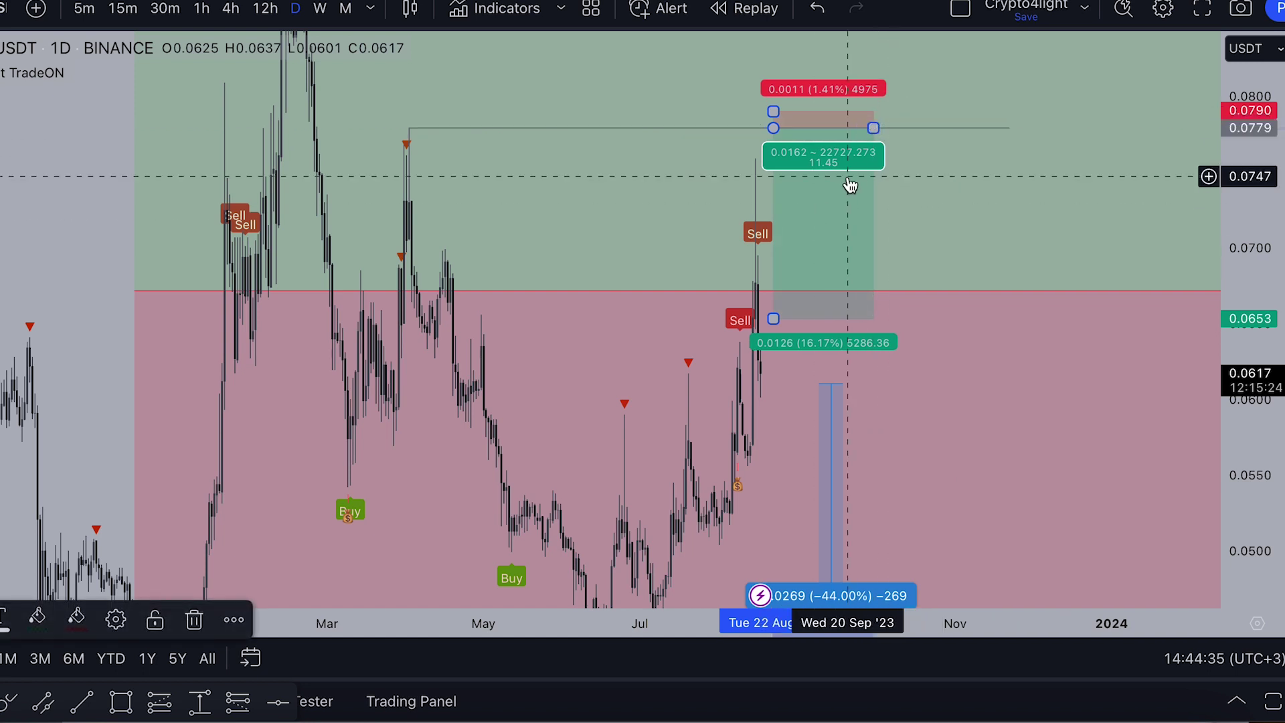
Step: Lower the short position's target to 0.0350, just below the range's lower edge
{"action": "left_click_drag", "start_coordinate": [773, 321], "coordinate": [794, 570]}
{"action": "left_click_drag", "start_coordinate": [1016, 469], "coordinate": [946, 338]}
{"action": "left_click_drag", "start_coordinate": [723, 425], "coordinate": [720, 456]}
{"action": "left_click_drag", "start_coordinate": [1250, 228], "coordinate": [1250, 423]}
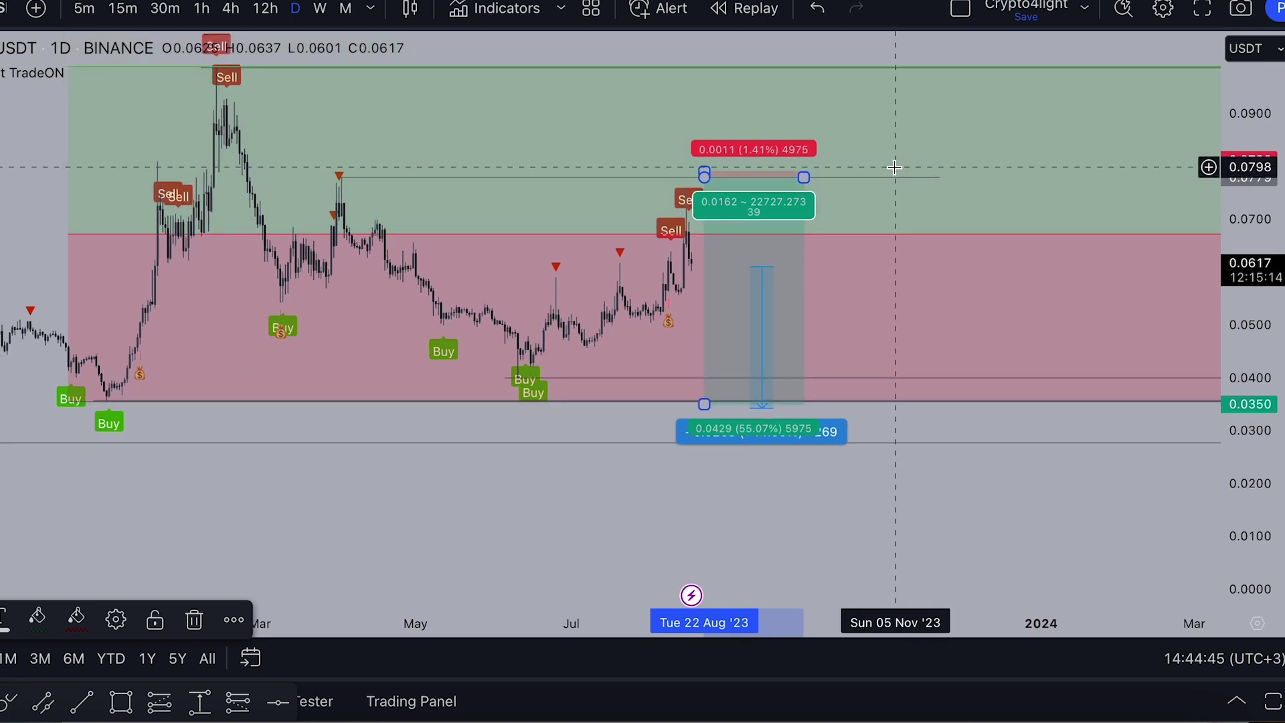
Step: Delete the short position, keeping the 0.0779 line and the price range measurement
{"action": "scroll", "coordinate": [897, 166], "scroll_direction": "down", "scroll_amount": 2}
{"action": "scroll", "coordinate": [910, 194], "scroll_direction": "right", "scroll_amount": 3}
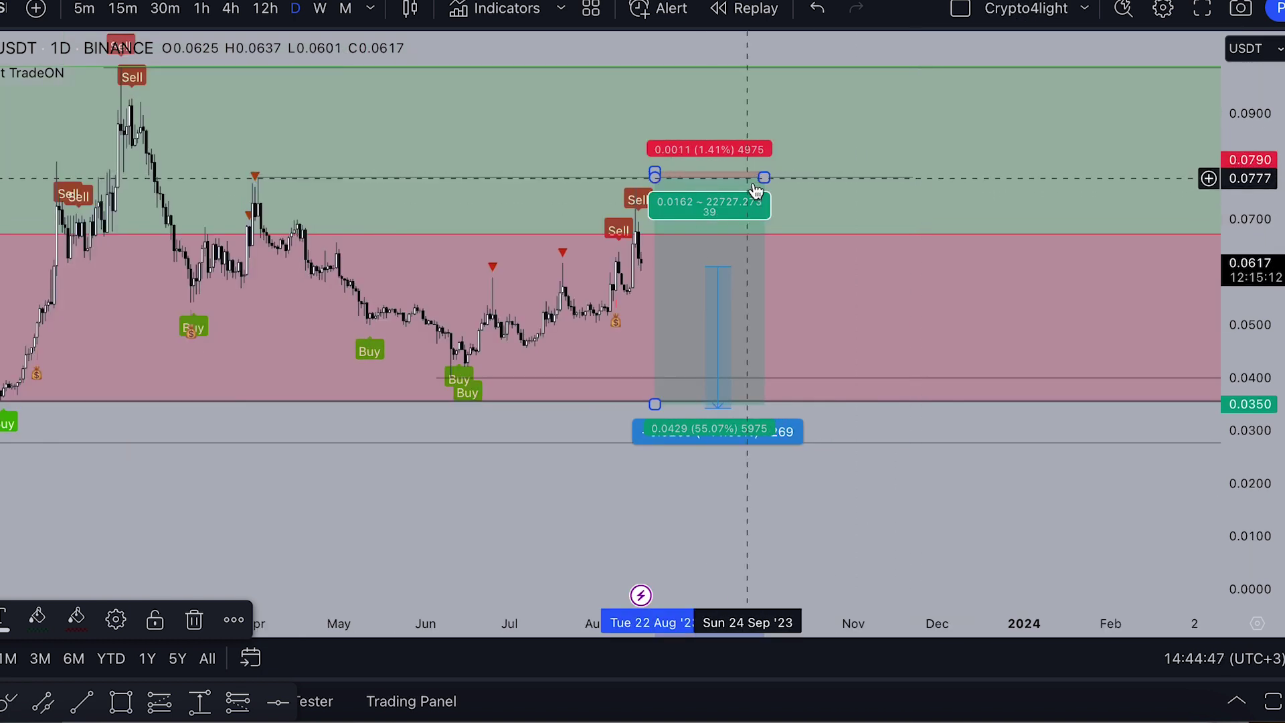
{"action": "key", "text": "Delete"}
{"action": "scroll", "coordinate": [815, 127], "scroll_direction": "down", "scroll_amount": 2}
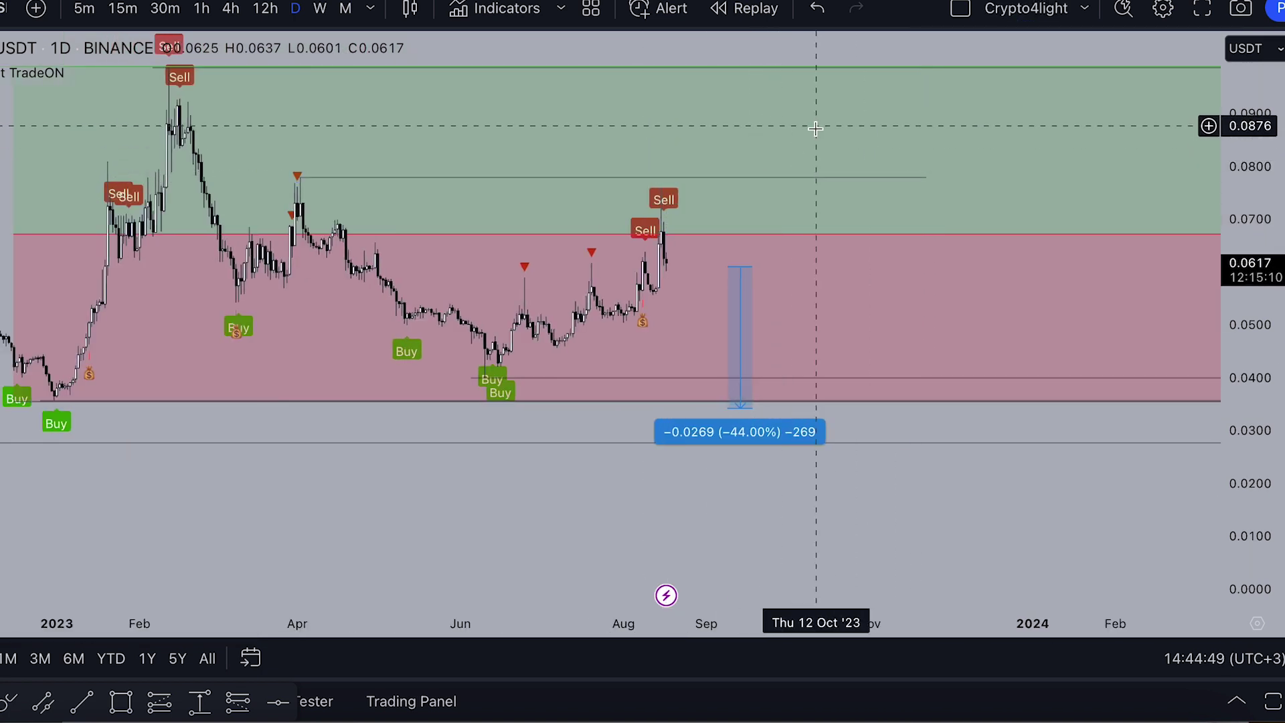
{"action": "left_click_drag", "start_coordinate": [754, 165], "coordinate": [562, 160]}
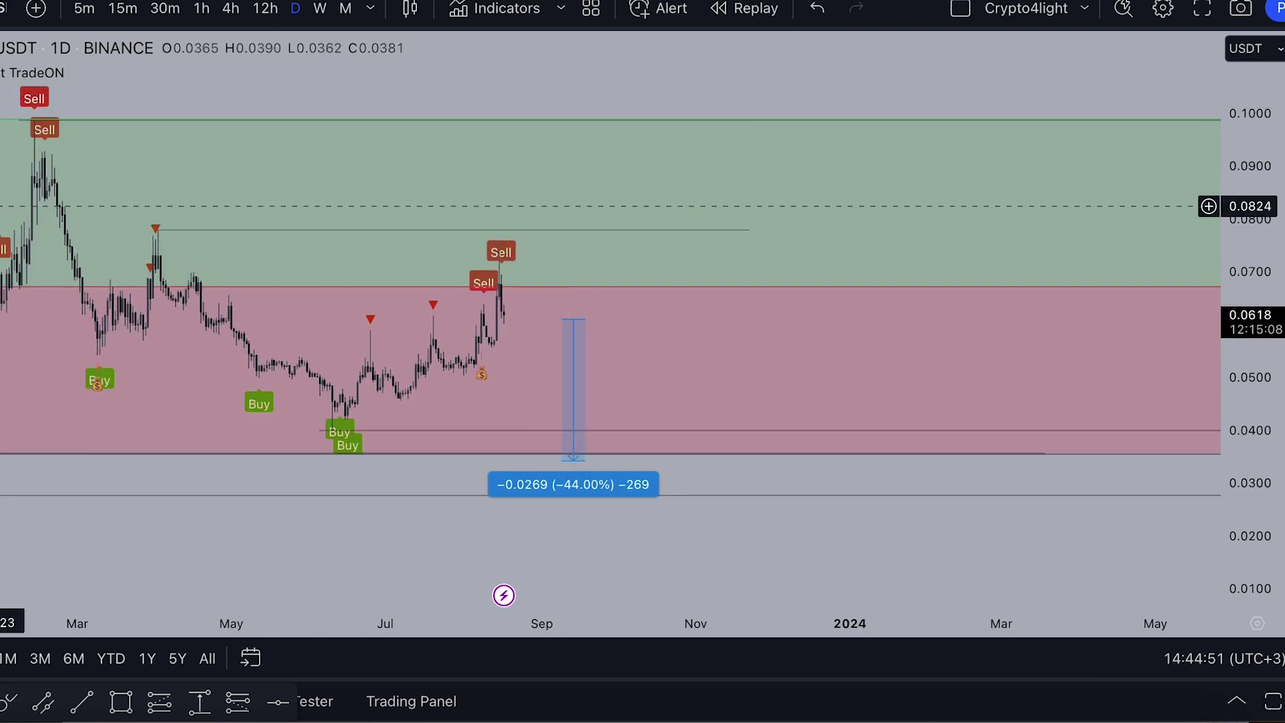
Step: Brush a price path rising to the range's upper edge and falling in waves to its lower edge by about March 2024, and undo the strokes
{"action": "mouse_move", "coordinate": [504, 313]}
{"action": "left_mouse_down"}
{"action": "mouse_move", "coordinate": [554, 223]}
{"action": "mouse_move", "coordinate": [582, 284]}
{"action": "mouse_move", "coordinate": [653, 103]}
{"action": "mouse_move", "coordinate": [620, 115]}
{"action": "mouse_move", "coordinate": [700, 132]}
{"action": "left_mouse_up"}
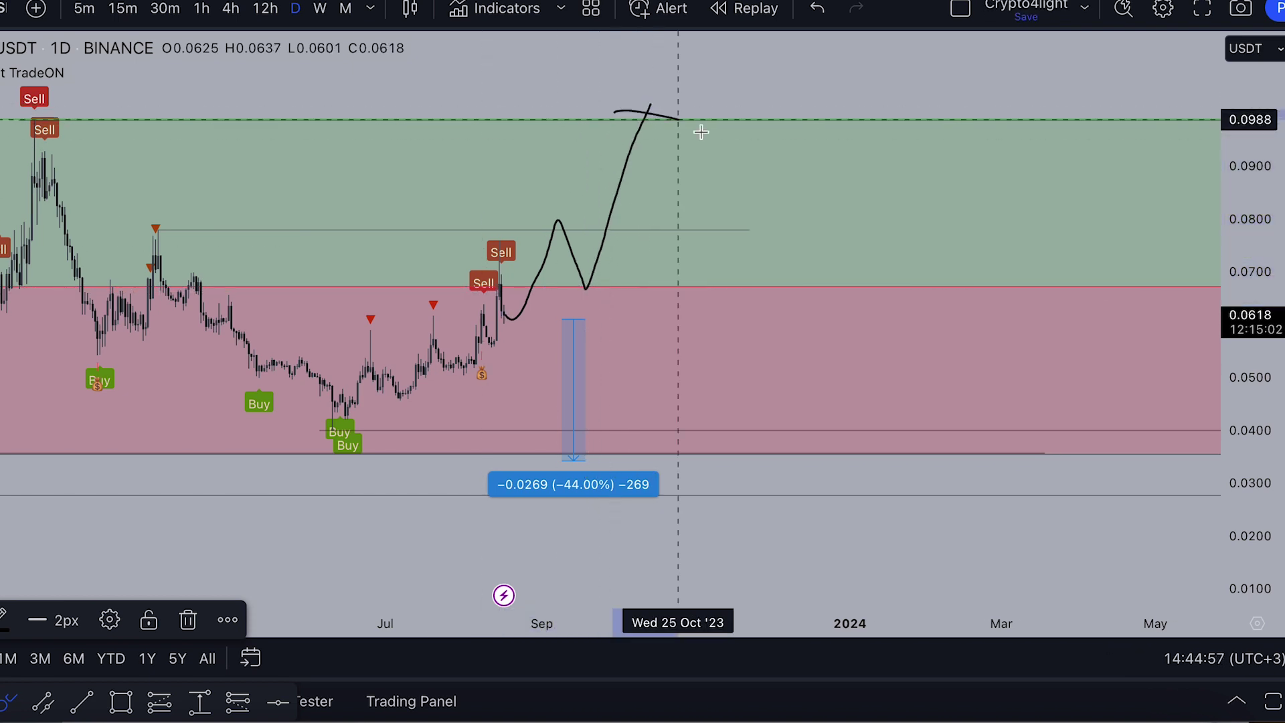
{"action": "scroll", "coordinate": [172, 164], "scroll_direction": "down", "scroll_amount": 3}
{"action": "mouse_move", "coordinate": [847, 152]}
{"action": "left_mouse_down"}
{"action": "mouse_move", "coordinate": [883, 224]}
{"action": "mouse_move", "coordinate": [1010, 275]}
{"action": "mouse_move", "coordinate": [1113, 471]}
{"action": "mouse_move", "coordinate": [1136, 450]}
{"action": "left_mouse_up"}
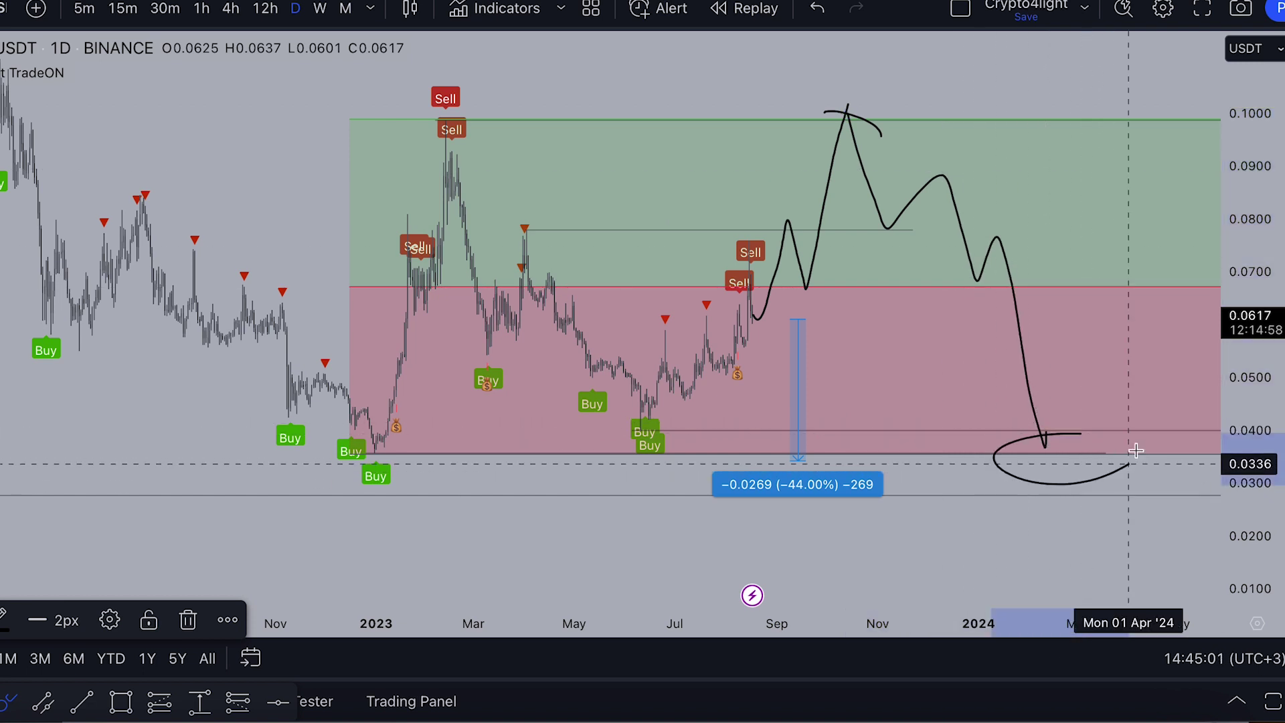
{"action": "left_click", "coordinate": [815, 12]}
{"action": "left_click", "coordinate": [815, 13]}
Step: Brush a drop from the 0.0779 line to the range's lower edge plus two long curves around the lows, and undo the strokes
{"action": "mouse_move", "coordinate": [892, 175]}
{"action": "left_mouse_down"}
{"action": "mouse_move", "coordinate": [541, 312]}
{"action": "mouse_move", "coordinate": [616, 218]}
{"action": "mouse_move", "coordinate": [704, 450]}
{"action": "mouse_move", "coordinate": [736, 440]}
{"action": "left_mouse_up"}
{"action": "scroll", "coordinate": [732, 453], "scroll_direction": "down", "scroll_amount": 2}
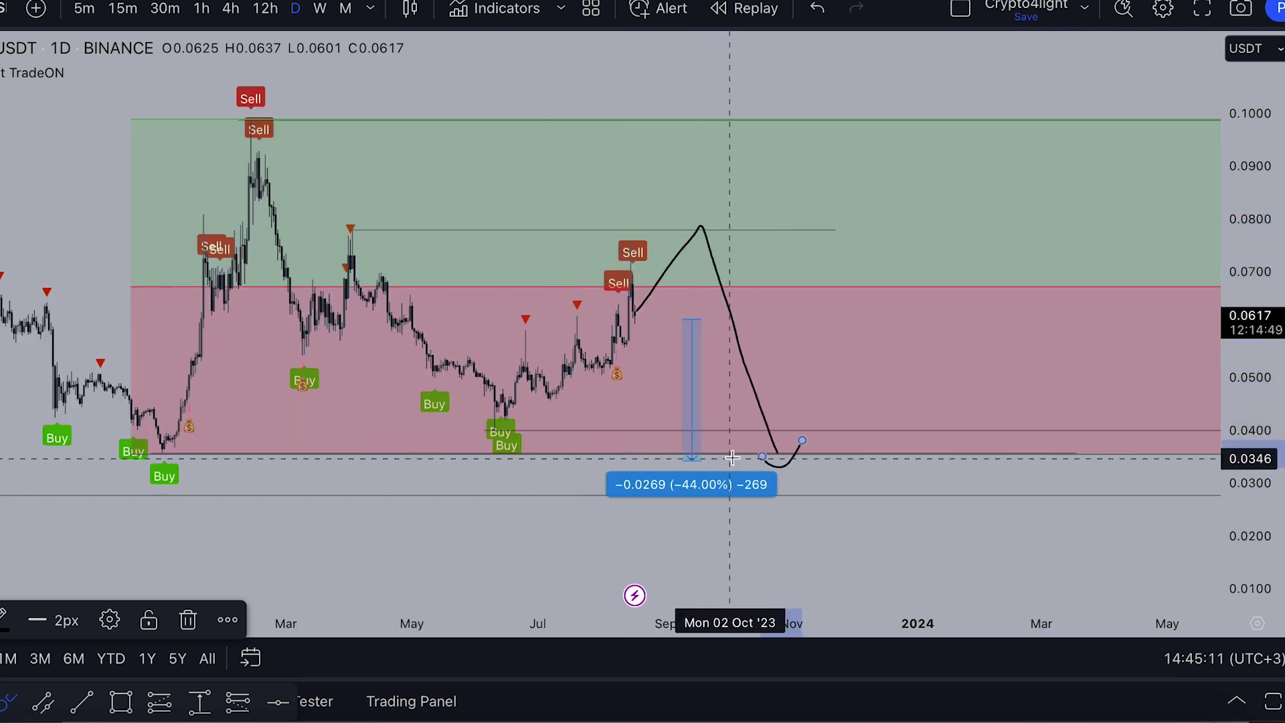
{"action": "mouse_move", "coordinate": [502, 397]}
{"action": "left_mouse_down"}
{"action": "mouse_move", "coordinate": [226, 399]}
{"action": "mouse_move", "coordinate": [798, 532]}
{"action": "left_mouse_up"}
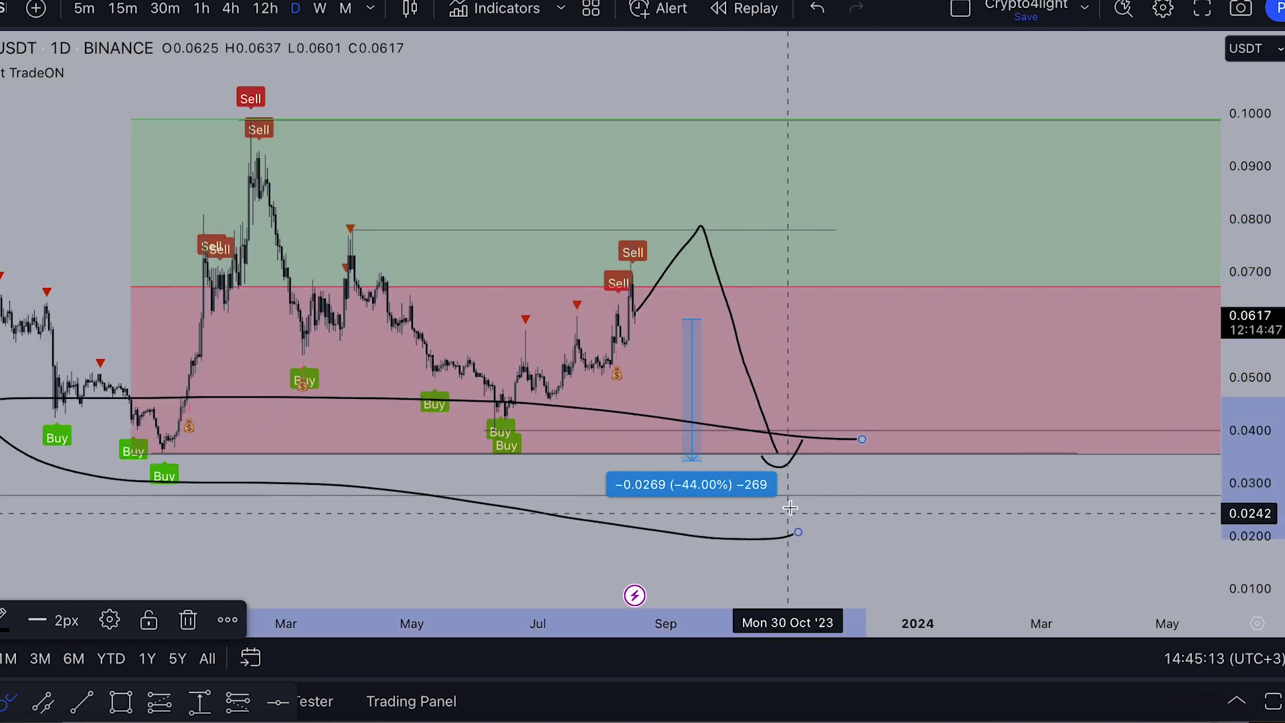
{"action": "left_click", "coordinate": [828, 9]}
{"action": "left_click", "coordinate": [829, 9]}
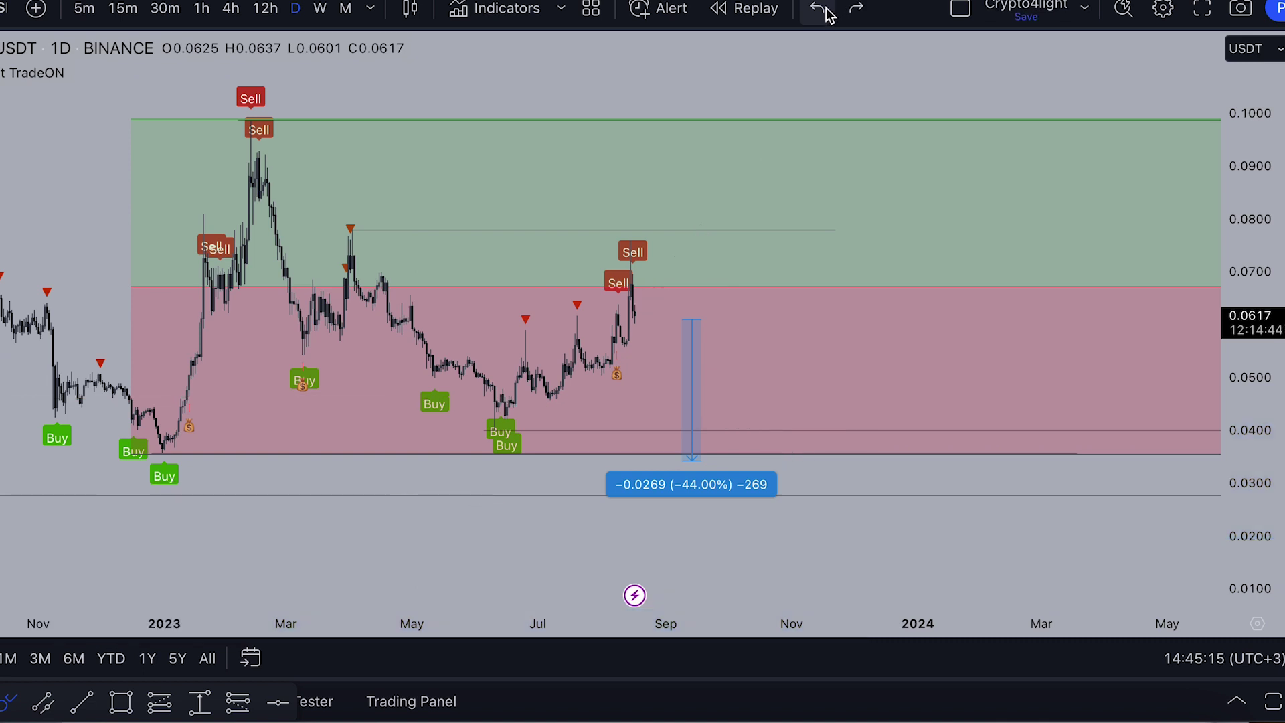
Step: Brush a scenario peaking above the range's upper edge in early October 2023 and declining to about 0.0400 in January 2024, and undo it
{"action": "mouse_move", "coordinate": [633, 312]}
{"action": "left_mouse_down"}
{"action": "mouse_move", "coordinate": [733, 115]}
{"action": "mouse_move", "coordinate": [761, 124]}
{"action": "mouse_move", "coordinate": [774, 223]}
{"action": "mouse_move", "coordinate": [888, 316]}
{"action": "mouse_move", "coordinate": [944, 429]}
{"action": "mouse_move", "coordinate": [977, 447]}
{"action": "left_mouse_up"}
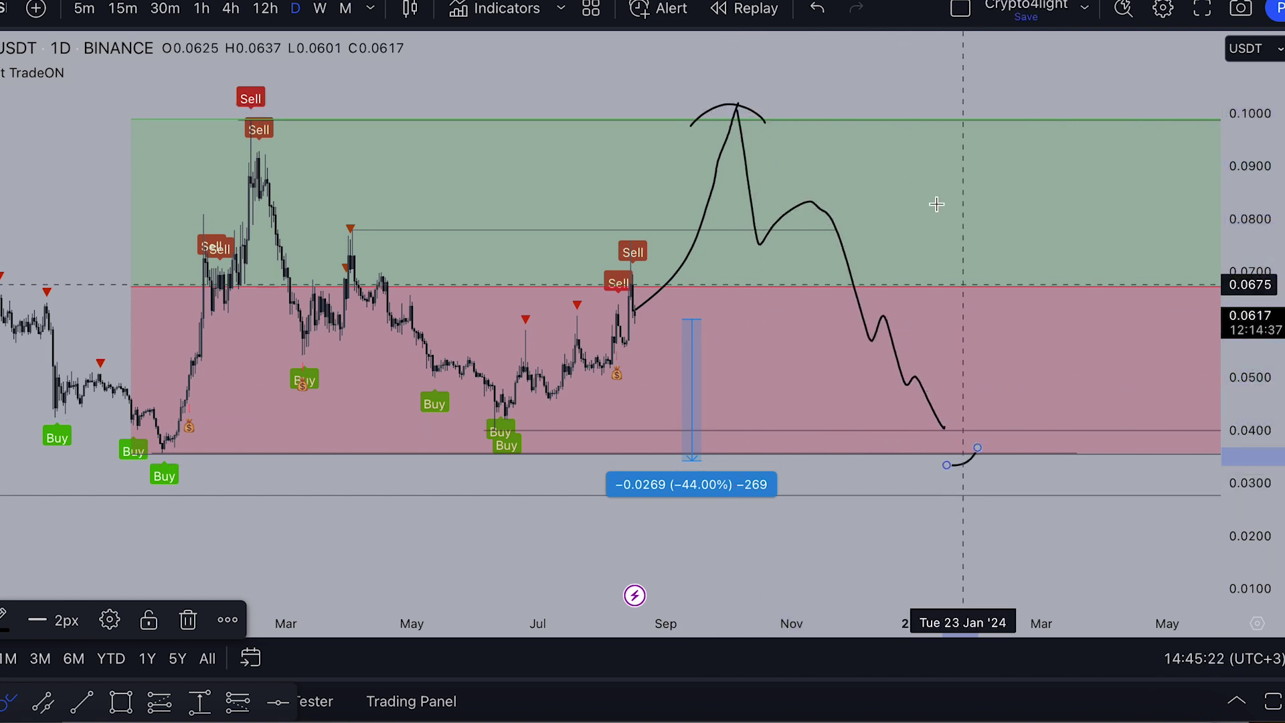
{"action": "left_click", "coordinate": [823, 14]}
{"action": "left_click", "coordinate": [823, 13]}
{"action": "scroll", "coordinate": [780, 136], "scroll_direction": "up", "scroll_amount": 3}
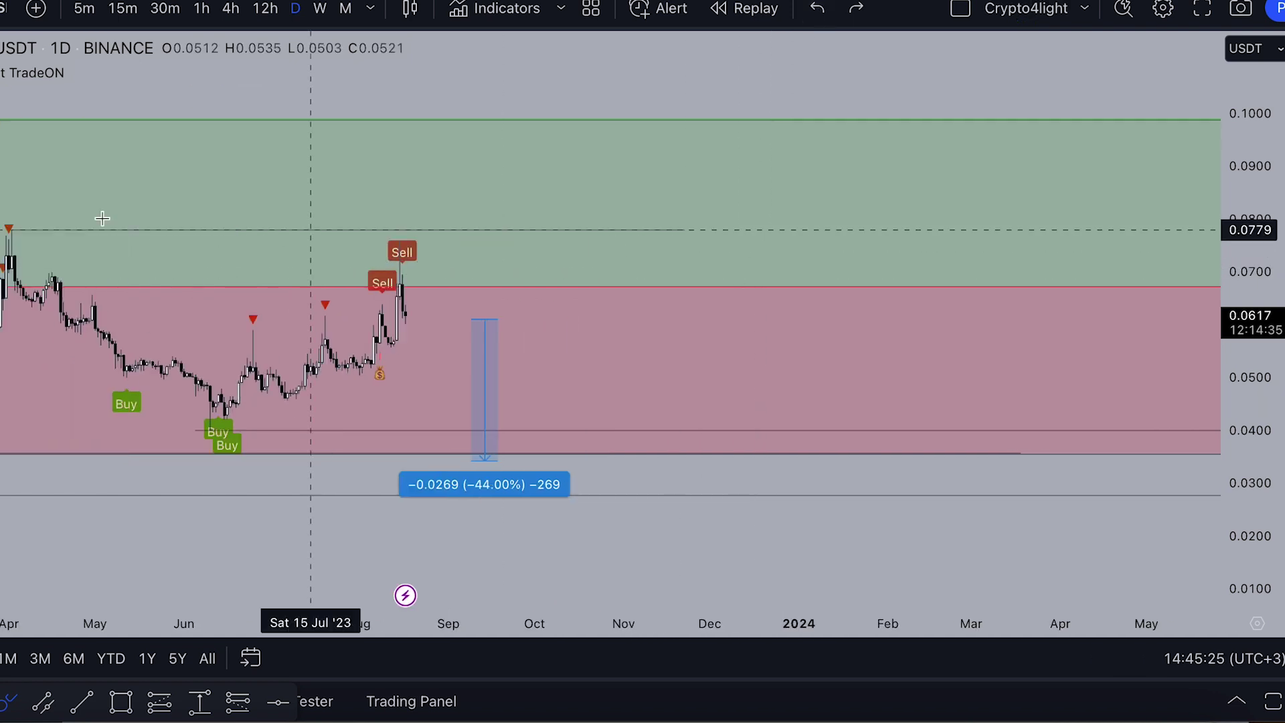
{"action": "key", "text": "Escape"}
Step: Add the Take Profit indicator to the daily chart
{"action": "left_click_drag", "start_coordinate": [495, 92], "coordinate": [644, 84]}
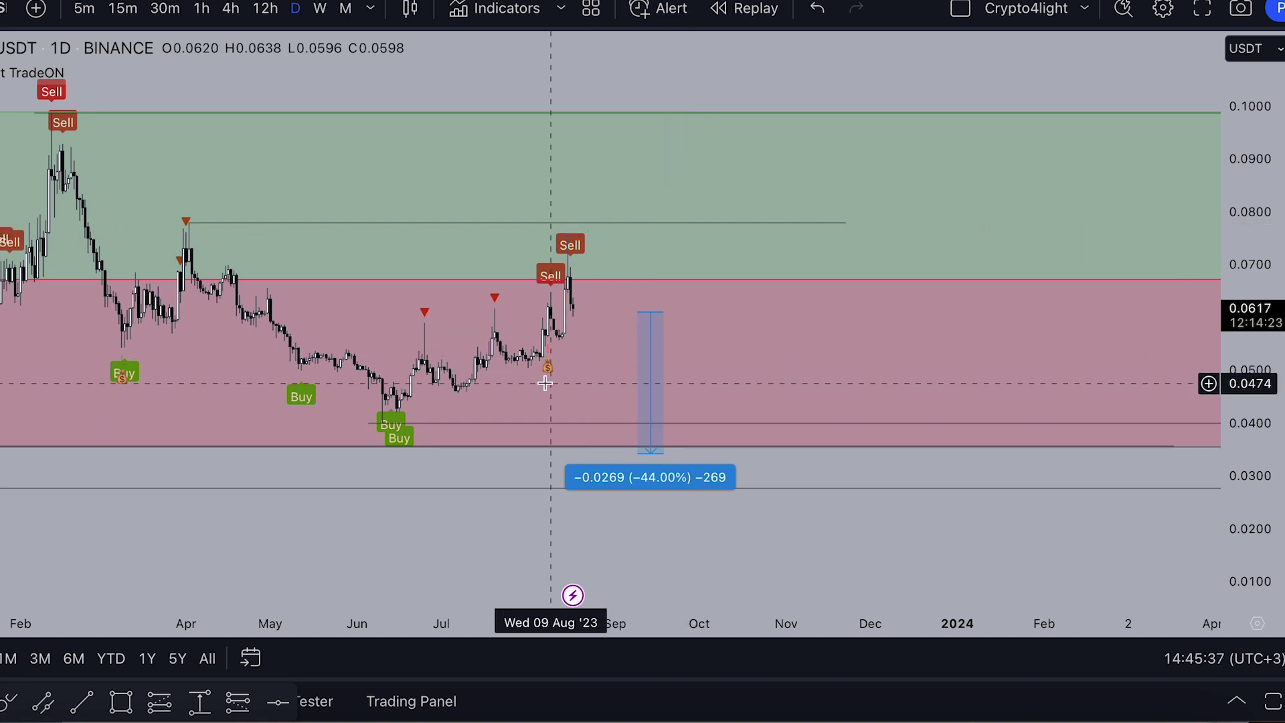
{"action": "scroll", "coordinate": [597, 189], "scroll_direction": "down", "scroll_amount": 3}
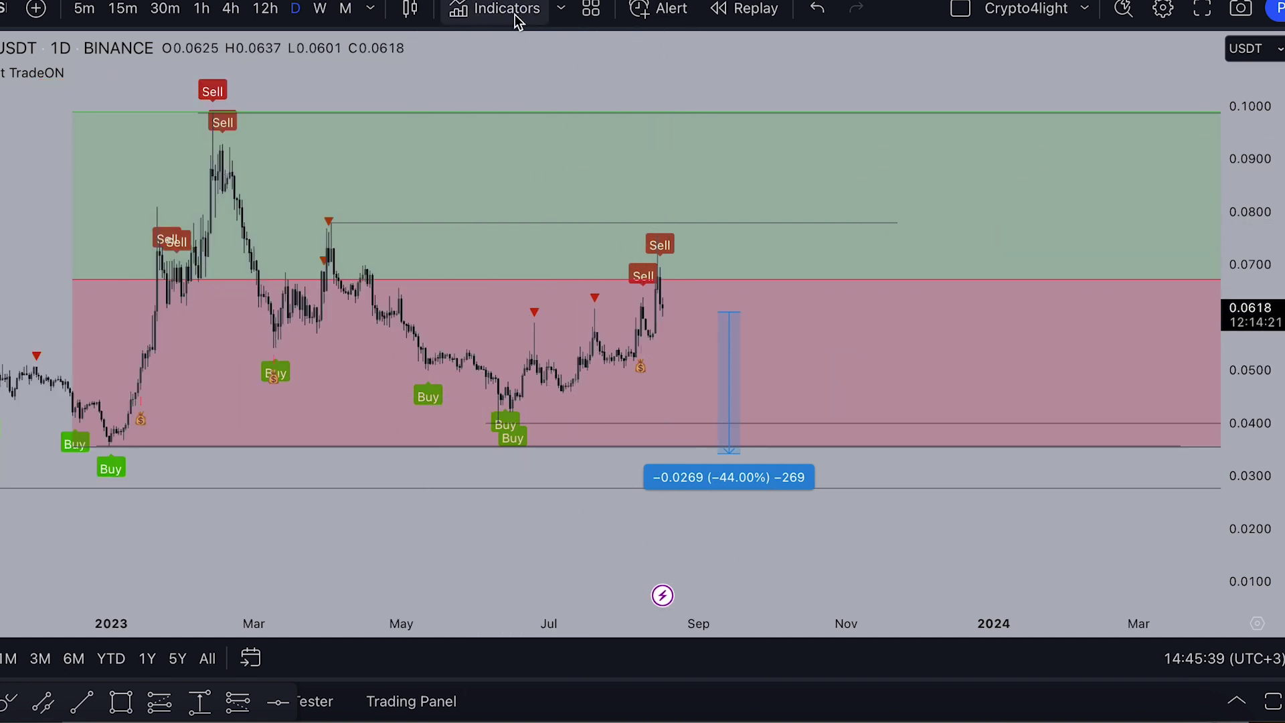
{"action": "left_click", "coordinate": [512, 13]}
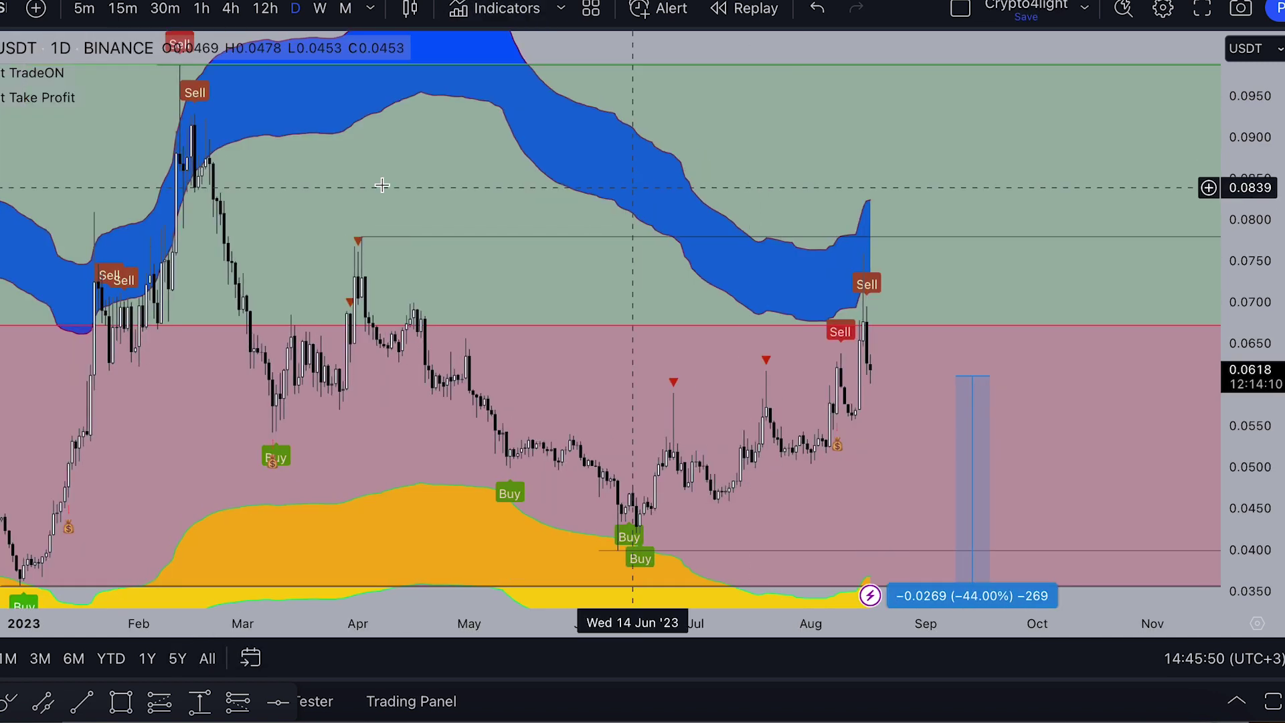
Step: Examine the Take Profit bands on the daily chart against the recent highs, the June lows and the range's lower edge
{"action": "scroll", "coordinate": [146, 115], "scroll_direction": "up", "scroll_amount": 3}
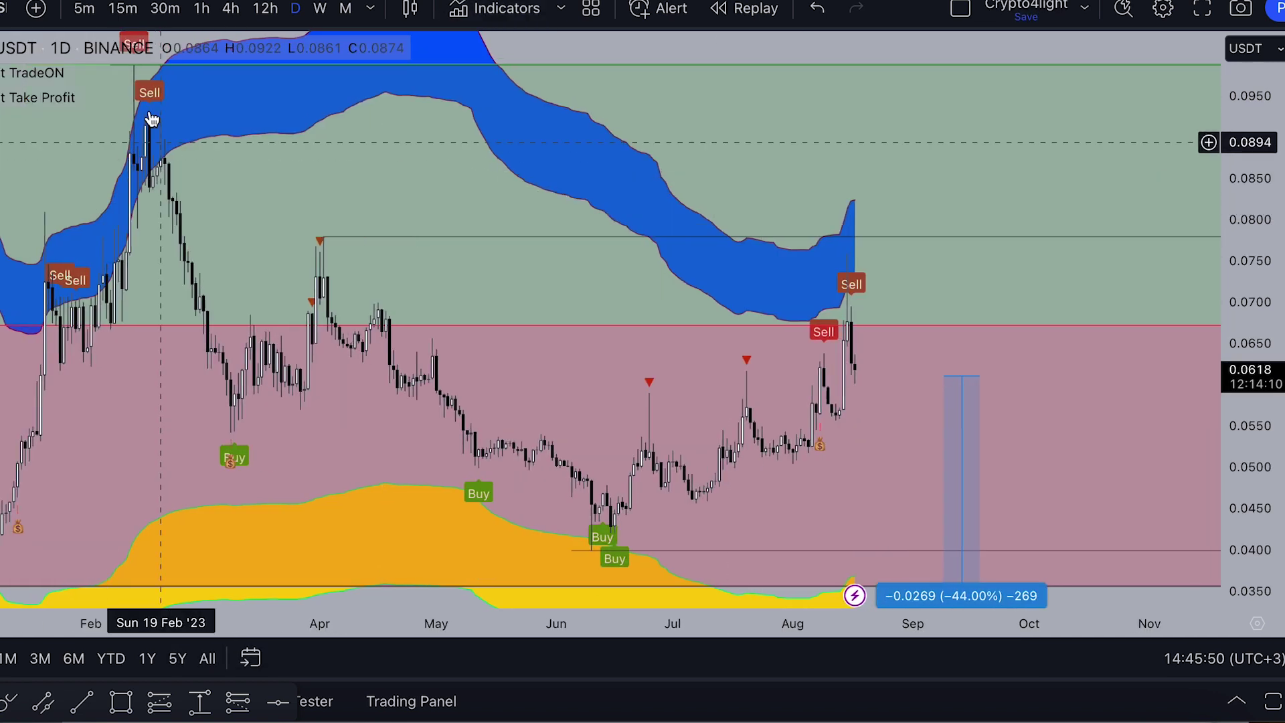
{"action": "scroll", "coordinate": [852, 181], "scroll_direction": "up", "scroll_amount": 3}
{"action": "left_click_drag", "start_coordinate": [786, 324], "coordinate": [803, 195]}
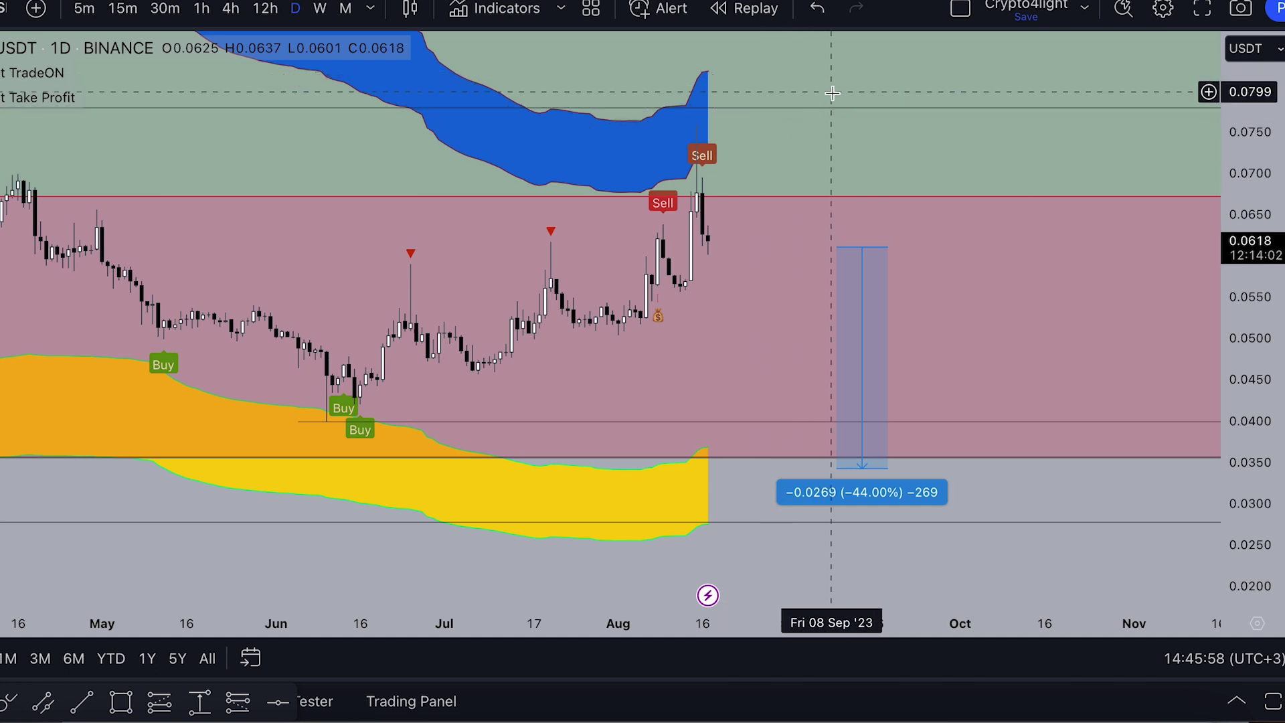
{"action": "left_click_drag", "start_coordinate": [832, 93], "coordinate": [776, 99]}
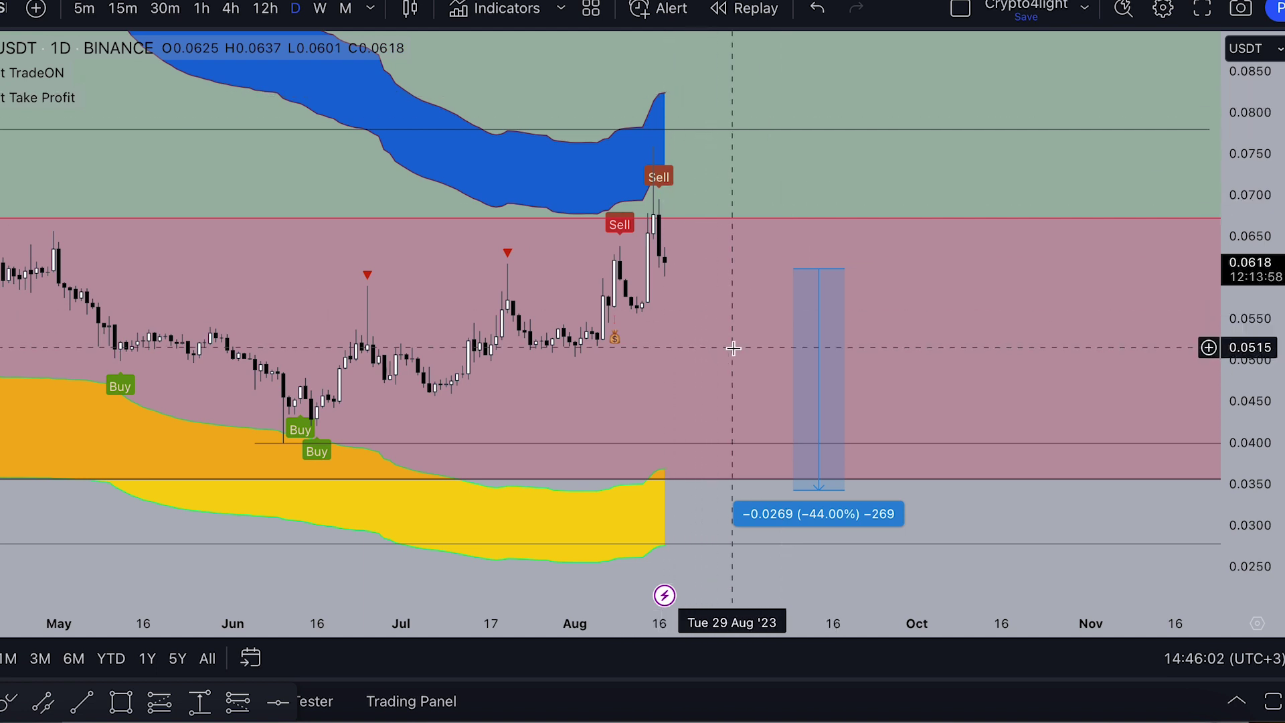
{"action": "scroll", "coordinate": [736, 361], "scroll_direction": "down", "scroll_amount": 1}
{"action": "left_click_drag", "start_coordinate": [754, 381], "coordinate": [678, 286]}
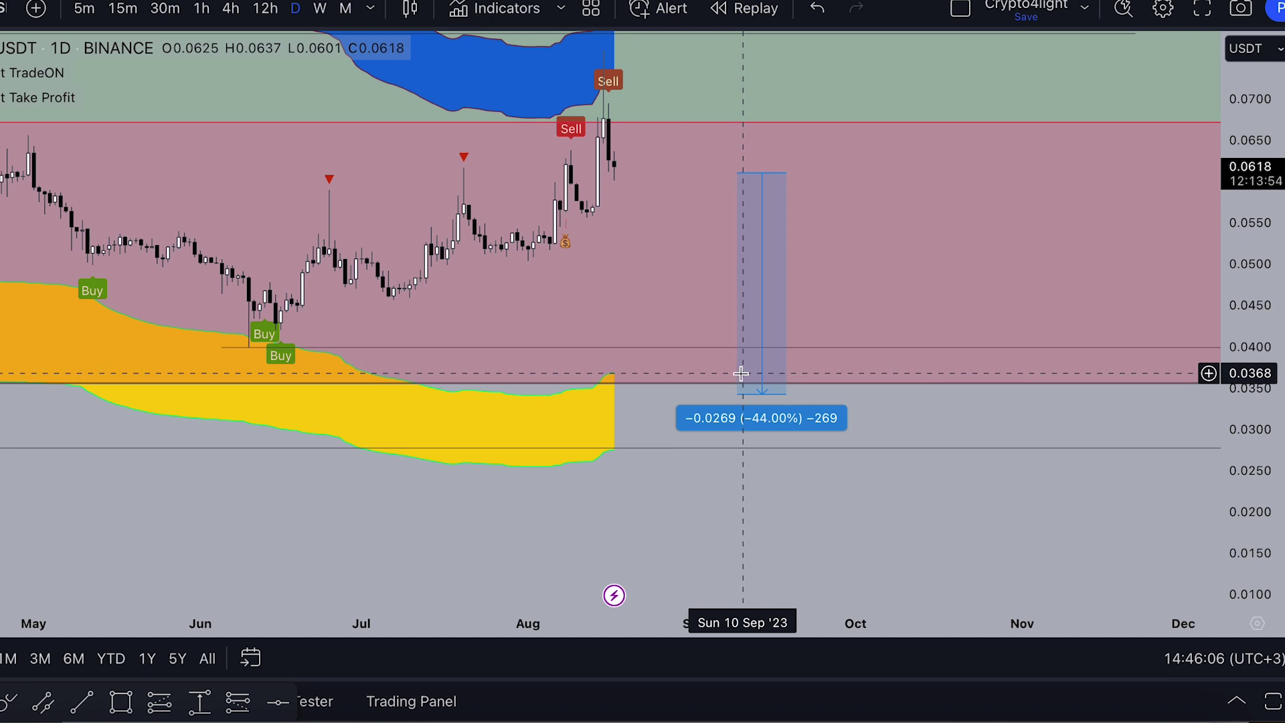
{"action": "scroll", "coordinate": [610, 359], "scroll_direction": "down", "scroll_amount": 3}
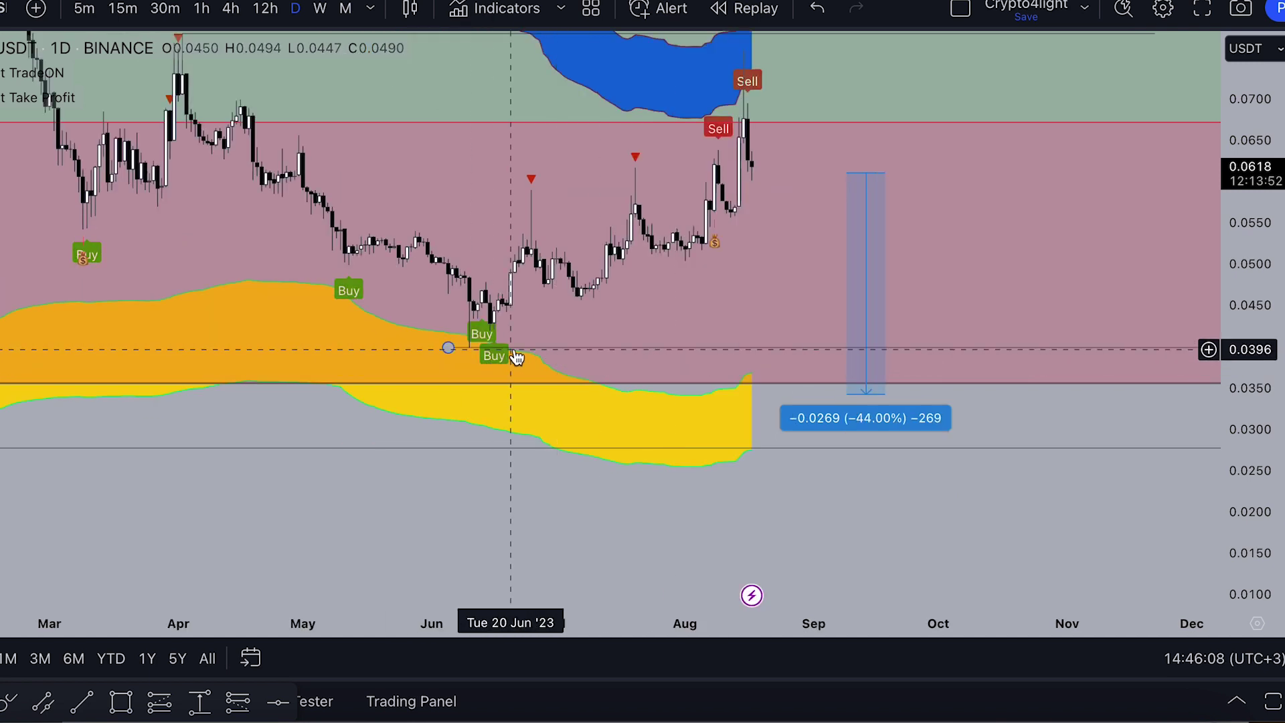
{"action": "scroll", "coordinate": [493, 347], "scroll_direction": "down", "scroll_amount": 2}
Step: Switch the chart to the weekly timeframe and examine the Take Profit band against the trading range and the latest candle
{"action": "left_click", "coordinate": [316, 20]}
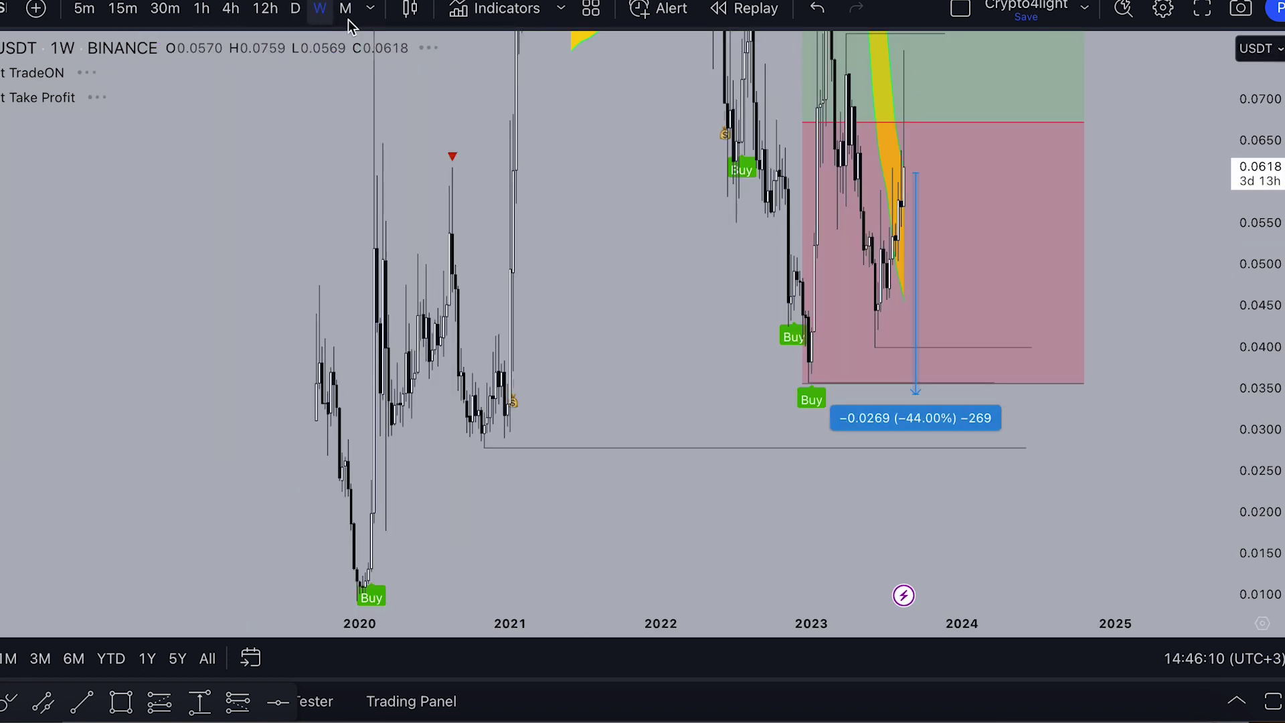
{"action": "scroll", "coordinate": [1038, 252], "scroll_direction": "up", "scroll_amount": 4}
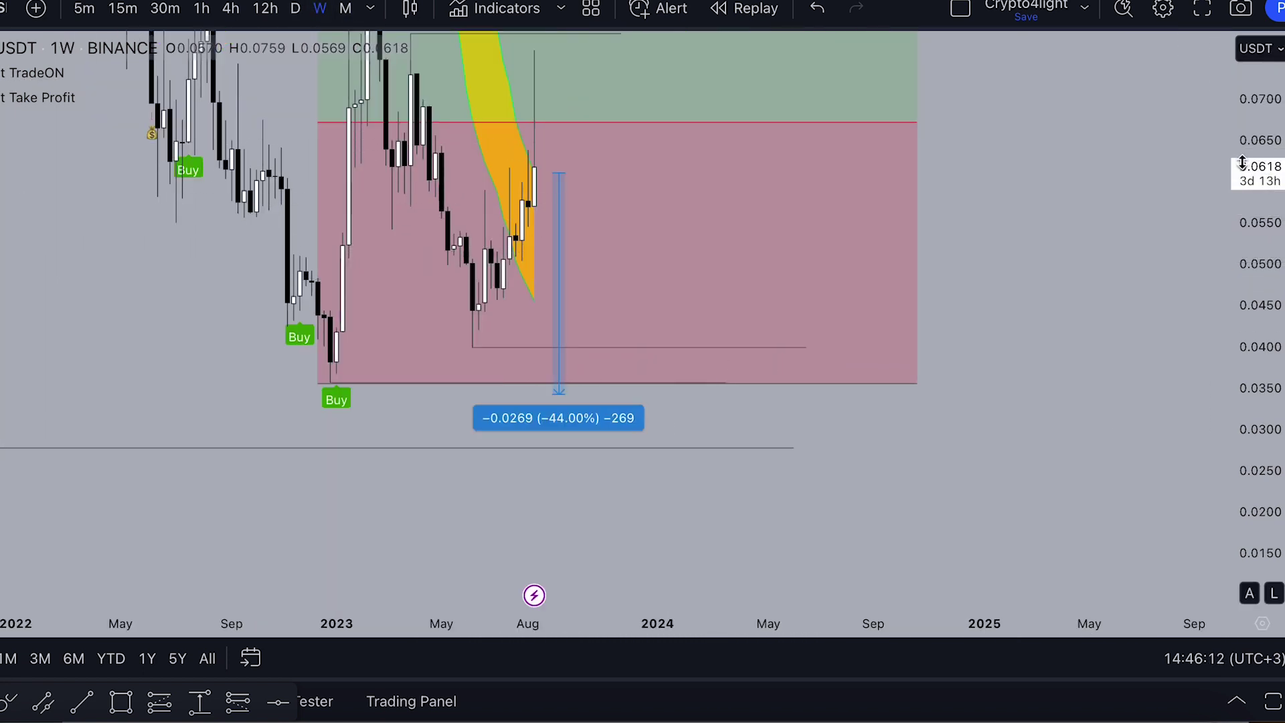
{"action": "left_click_drag", "start_coordinate": [1249, 221], "coordinate": [1248, 425]}
{"action": "left_click_drag", "start_coordinate": [985, 280], "coordinate": [1152, 335]}
{"action": "scroll", "coordinate": [1118, 332], "scroll_direction": "up", "scroll_amount": 3}
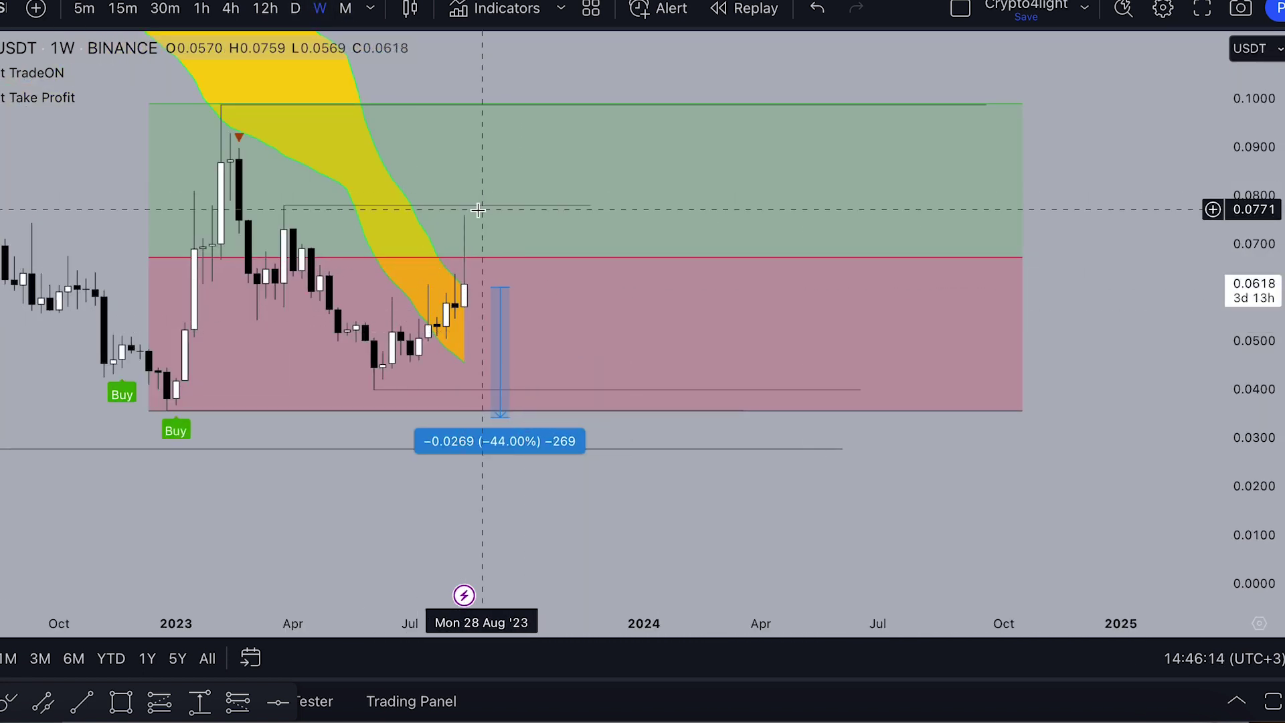
{"action": "scroll", "coordinate": [478, 218], "scroll_direction": "up", "scroll_amount": 1}
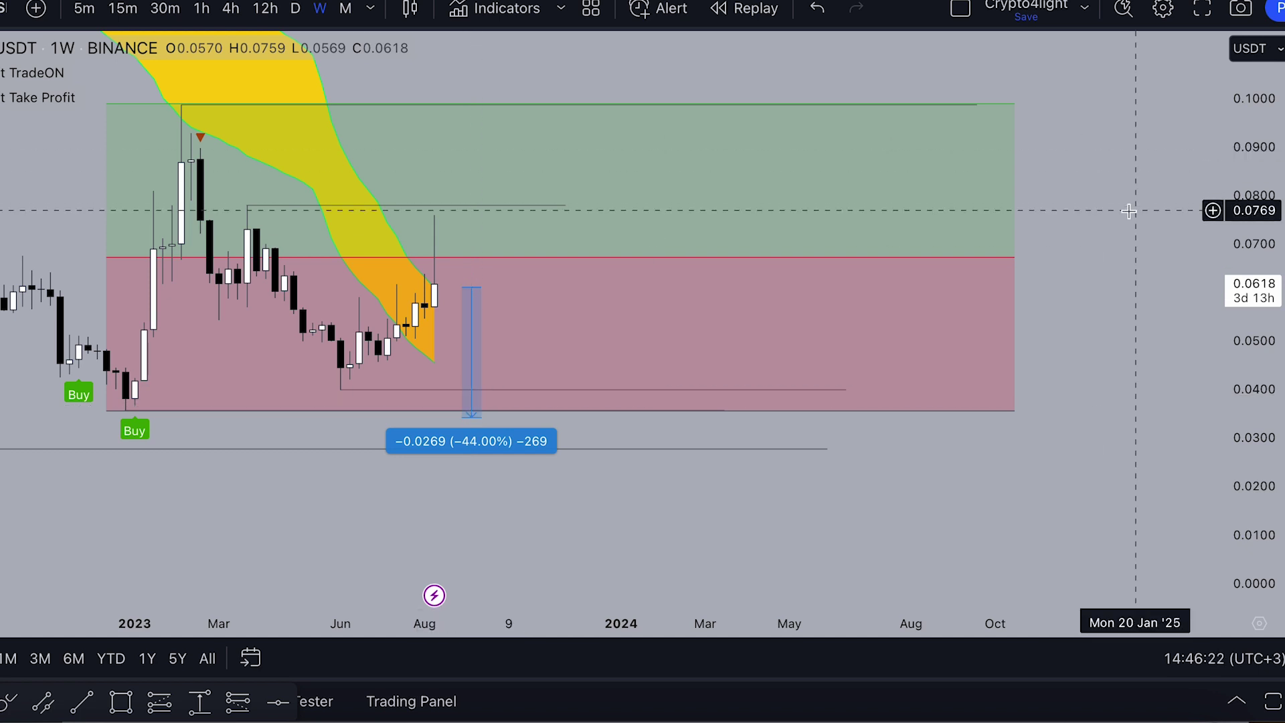
{"action": "left_click_drag", "start_coordinate": [1127, 193], "coordinate": [1164, 234]}
{"action": "scroll", "coordinate": [1111, 214], "scroll_direction": "down", "scroll_amount": 1}
{"action": "left_click_drag", "start_coordinate": [608, 123], "coordinate": [793, 129]}
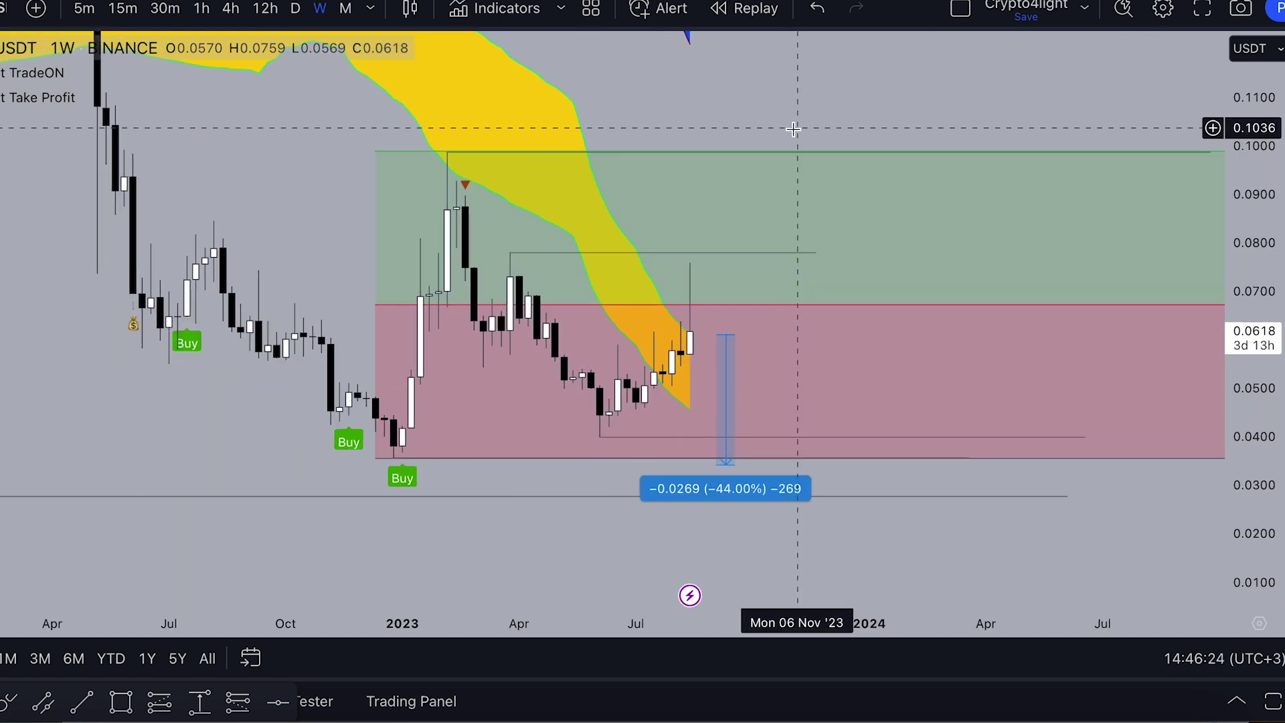
{"action": "scroll", "coordinate": [793, 129], "scroll_direction": "right", "scroll_amount": 3}
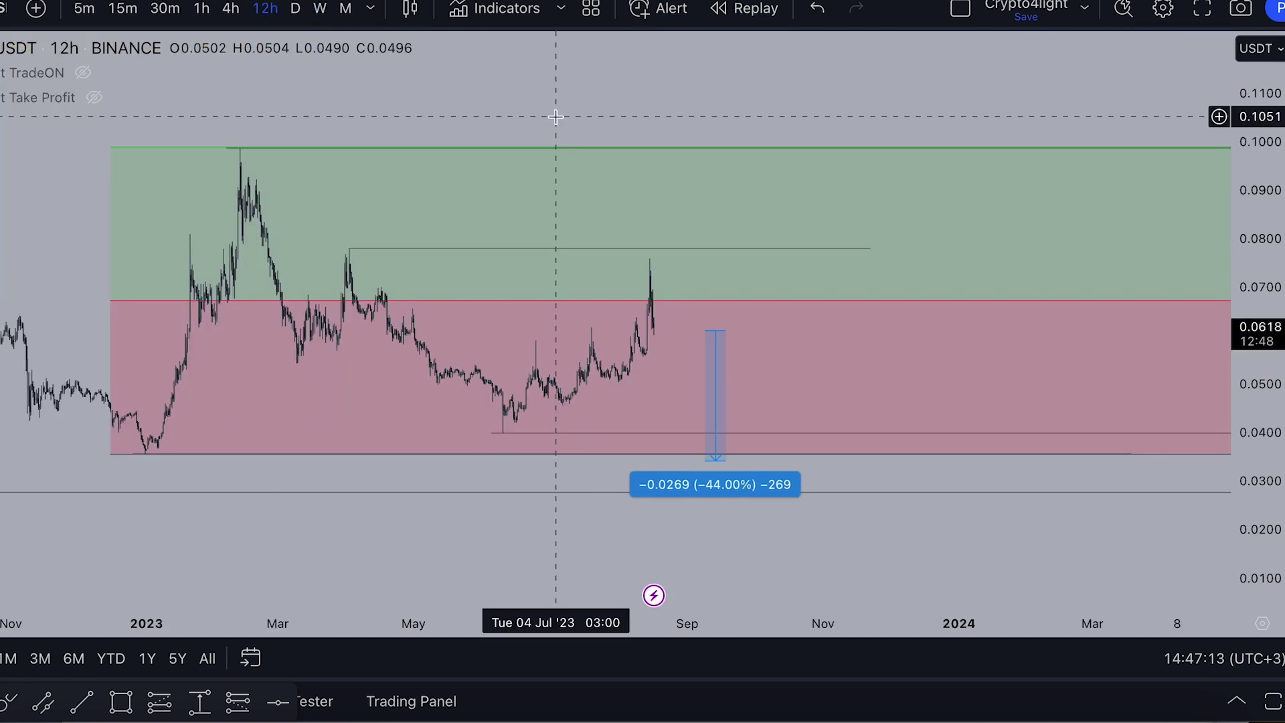